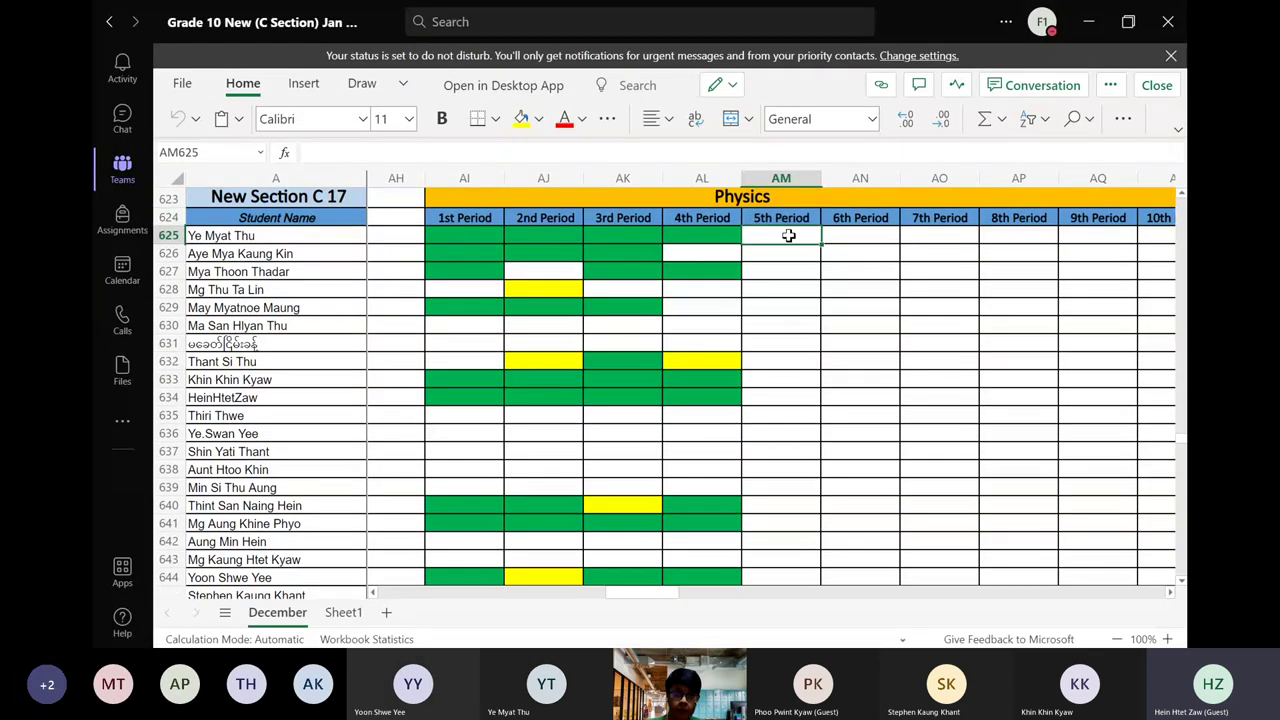
Fill the Physics 5th Period cells AM625 and AM626 with the standard green.
click(538, 119)
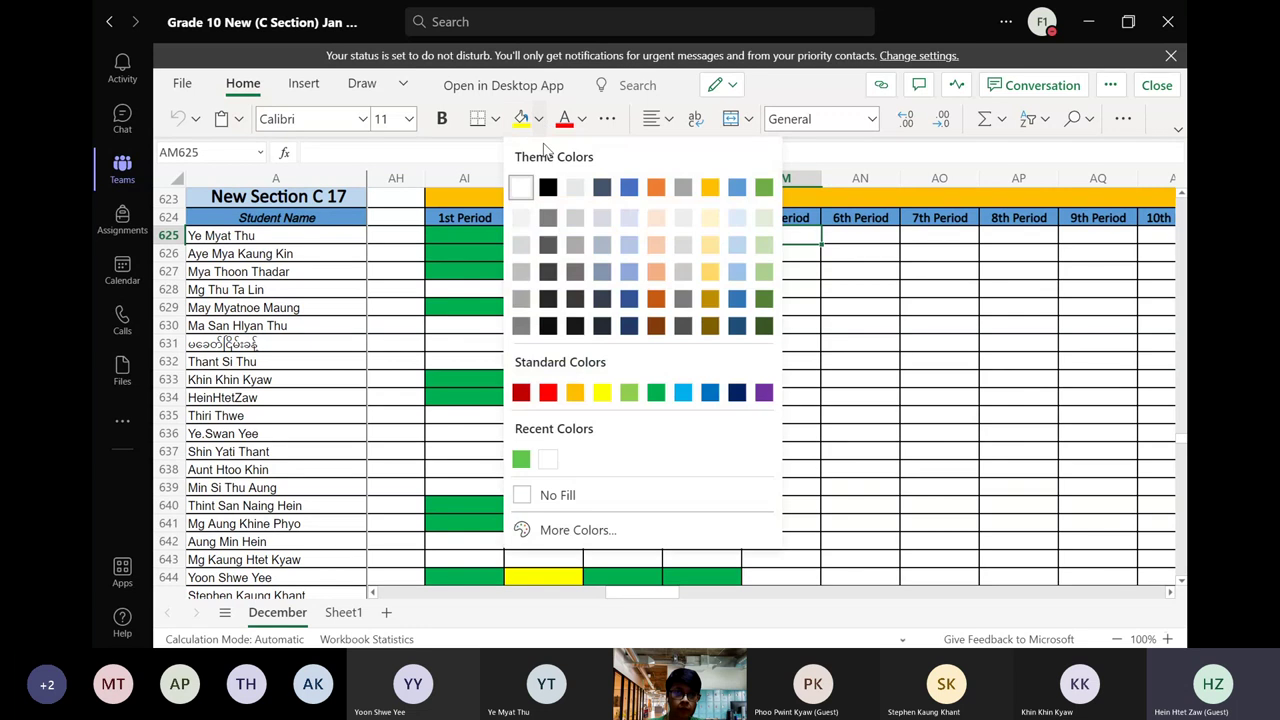
click(655, 391)
click(792, 260)
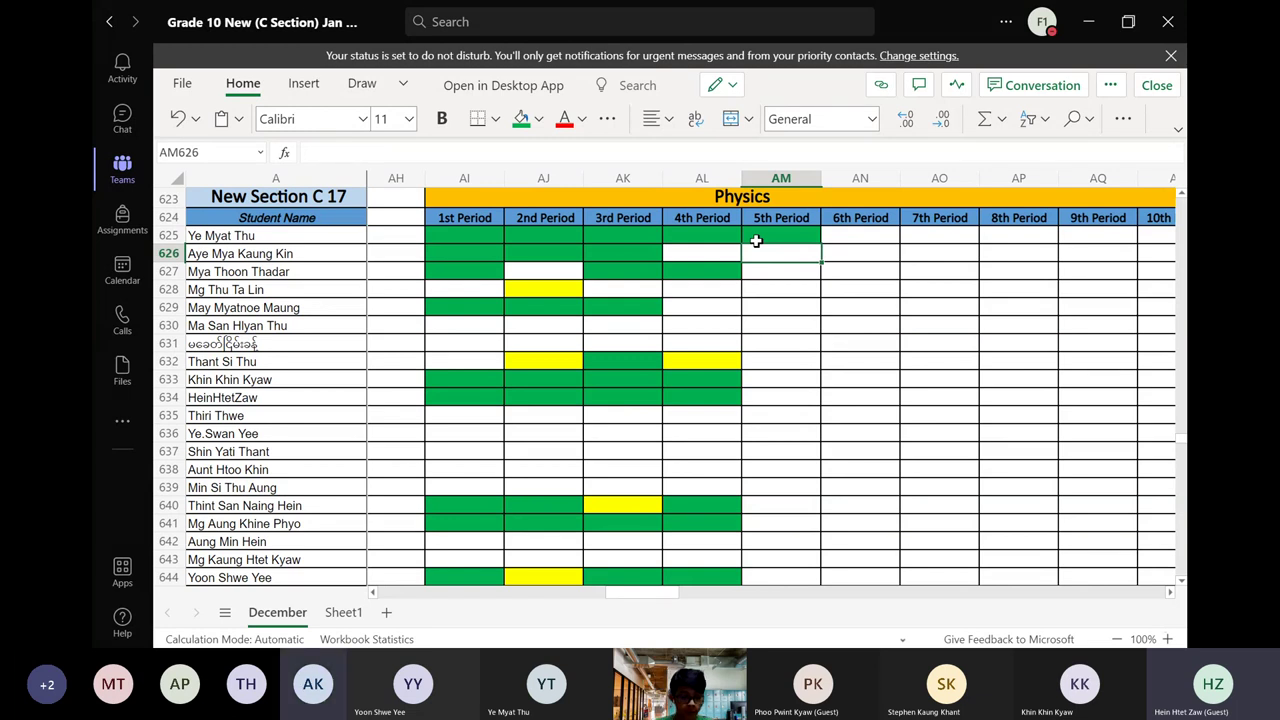
key(F4)
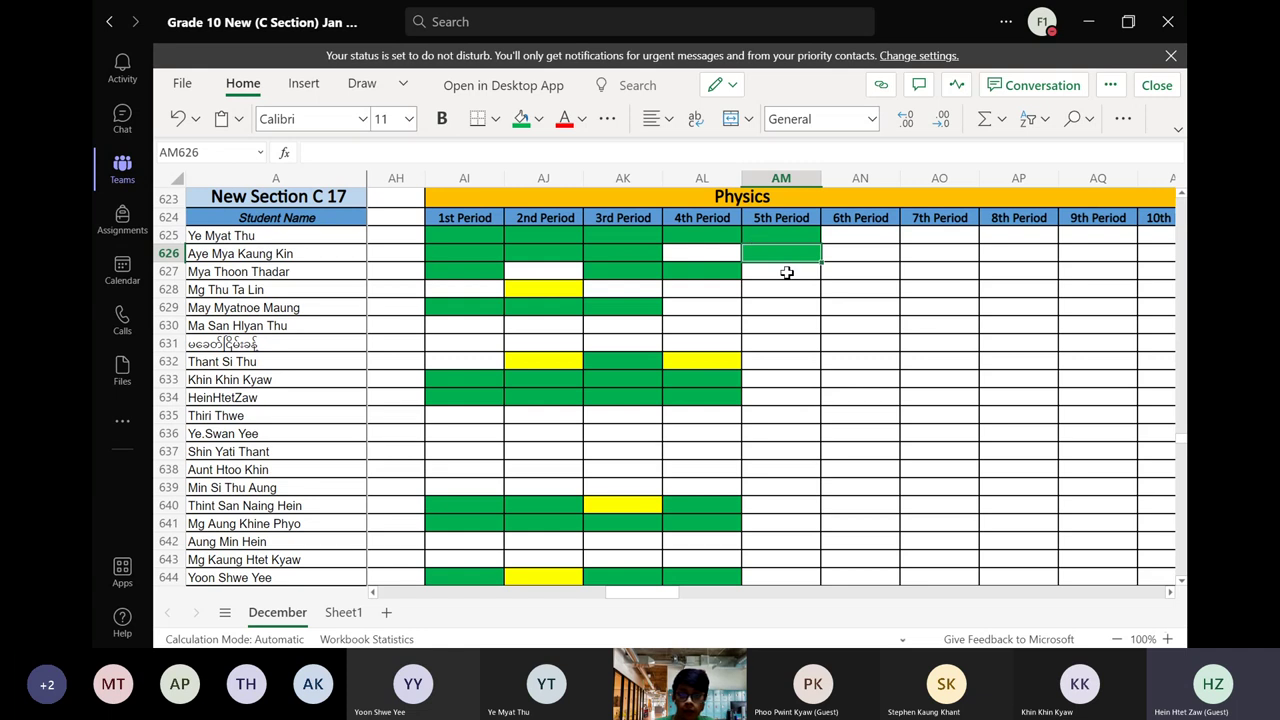
Repeat the green fill in the 4th Period cell AL626 and the 5th Period cell AM627.
click(787, 272)
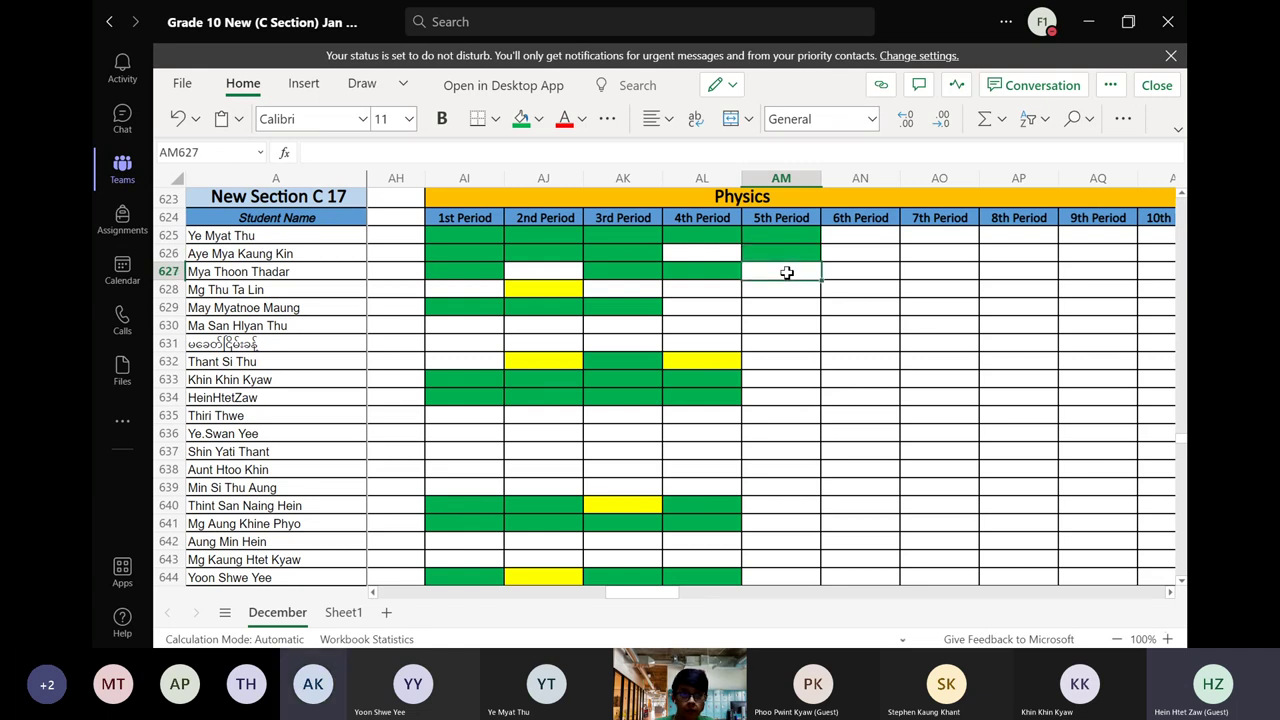
click(719, 251)
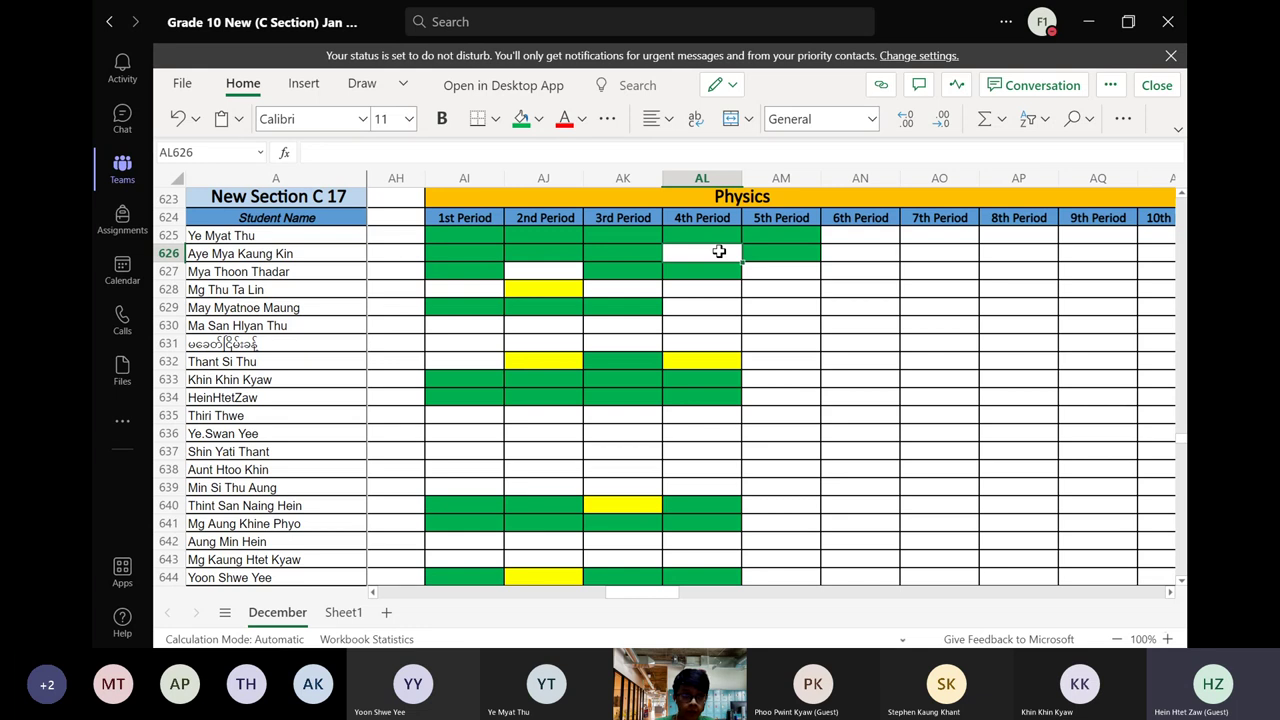
key(ctrl+y)
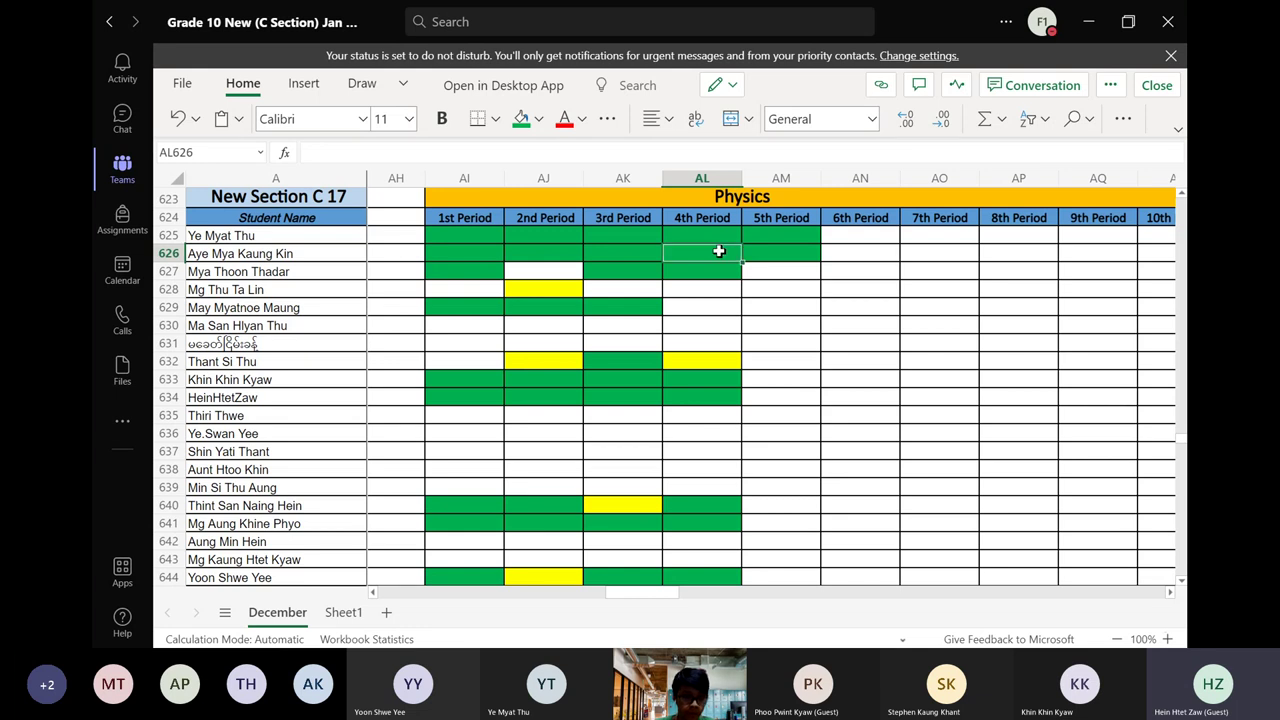
click(792, 279)
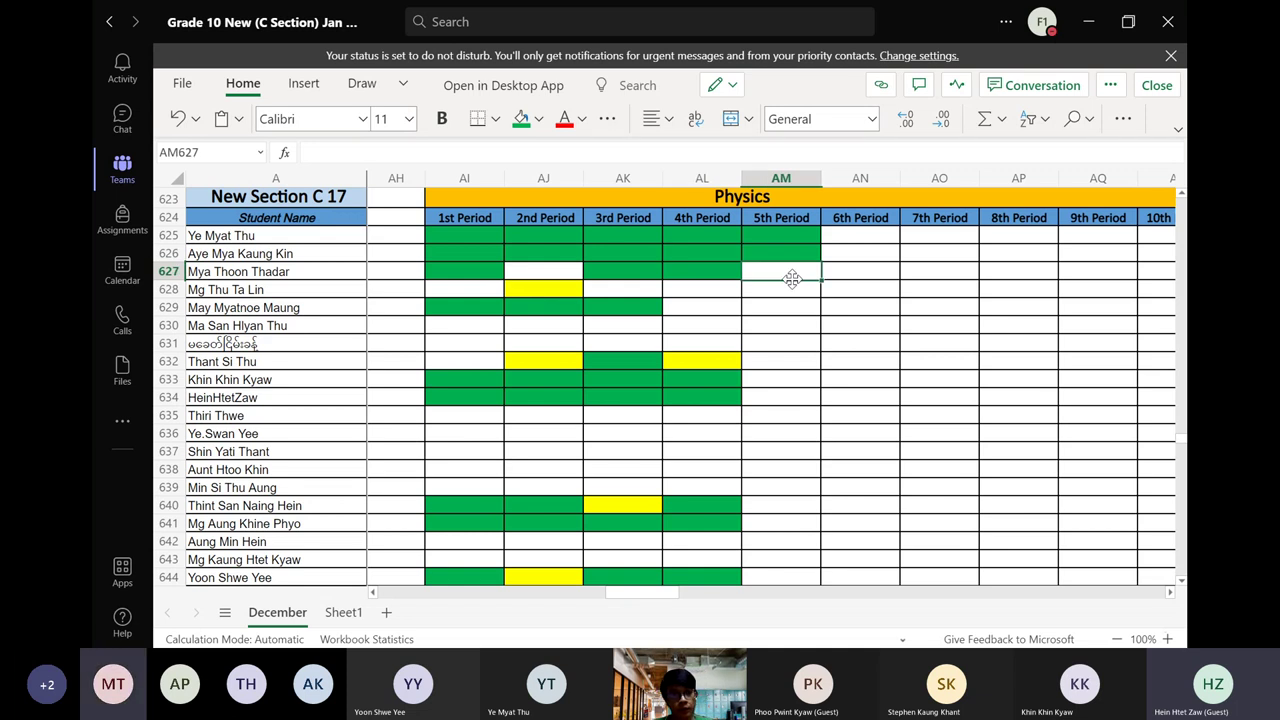
key(F4)
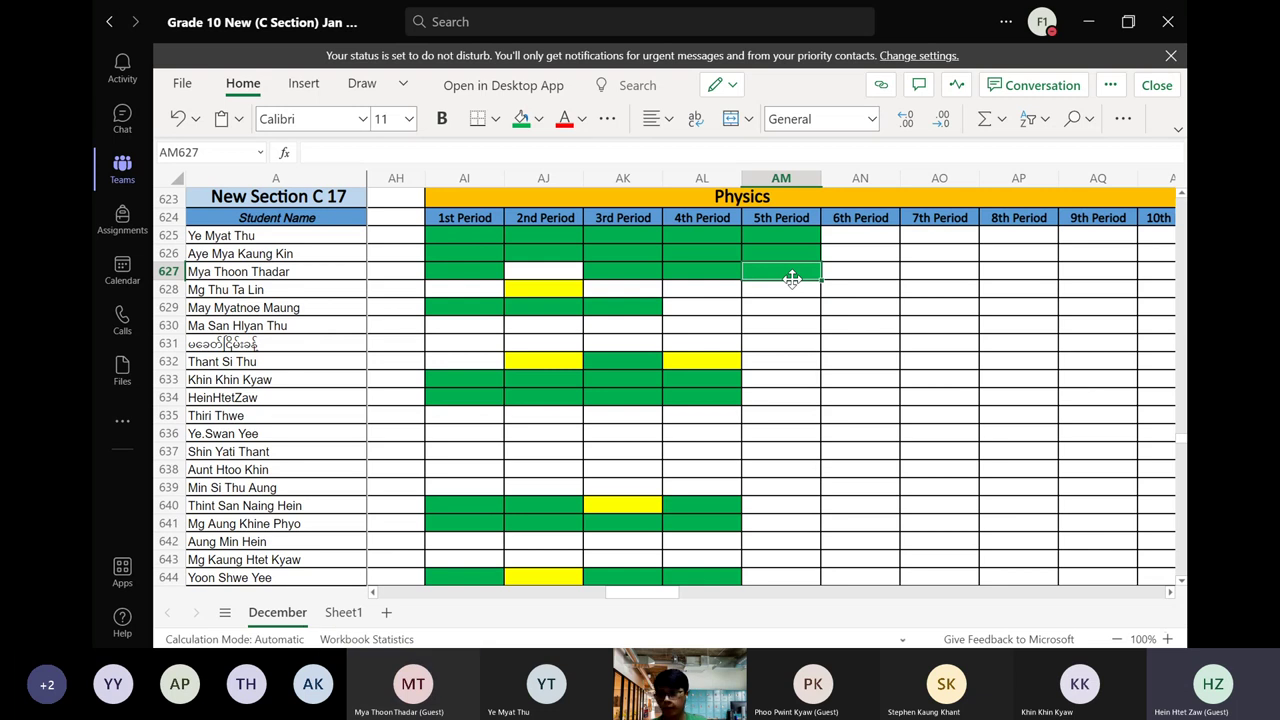
Skip rows 628 to 631 and repeat the green fill in the 5th Period cells AM632, AM633 and AM634.
key(Down)
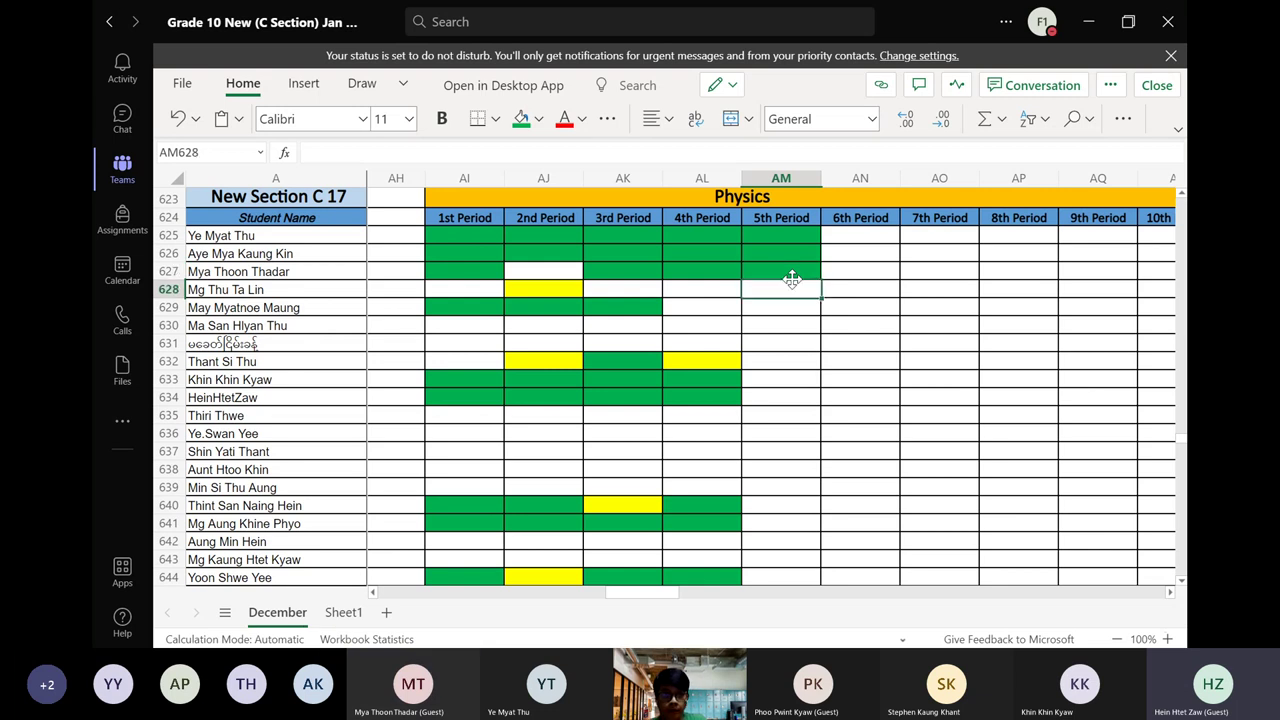
key(Down)
key(Down)
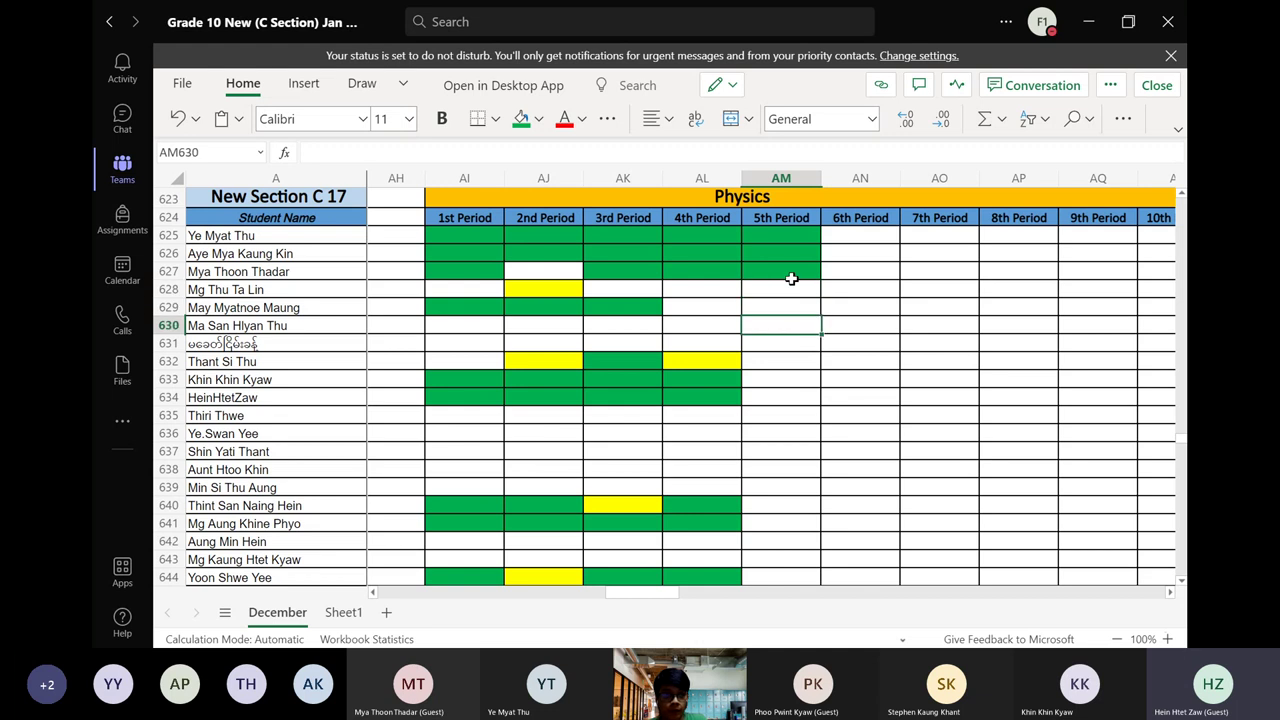
key(Down)
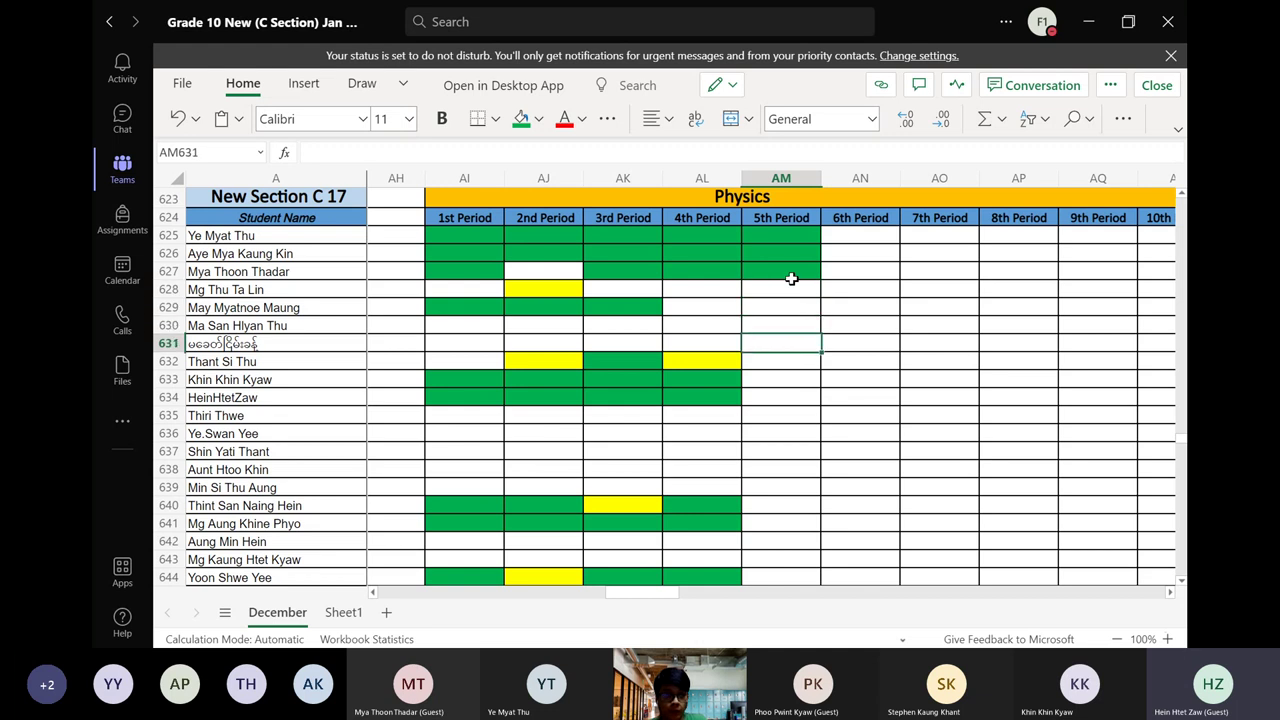
key(Down)
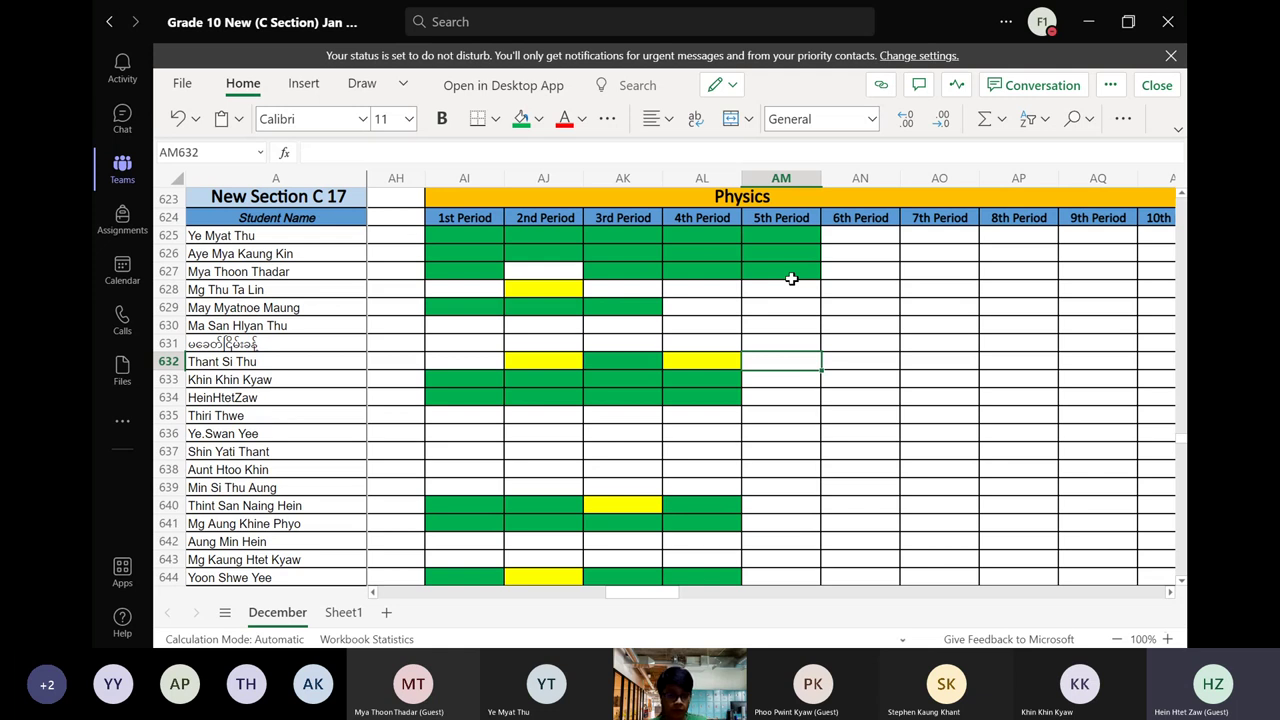
key(F4)
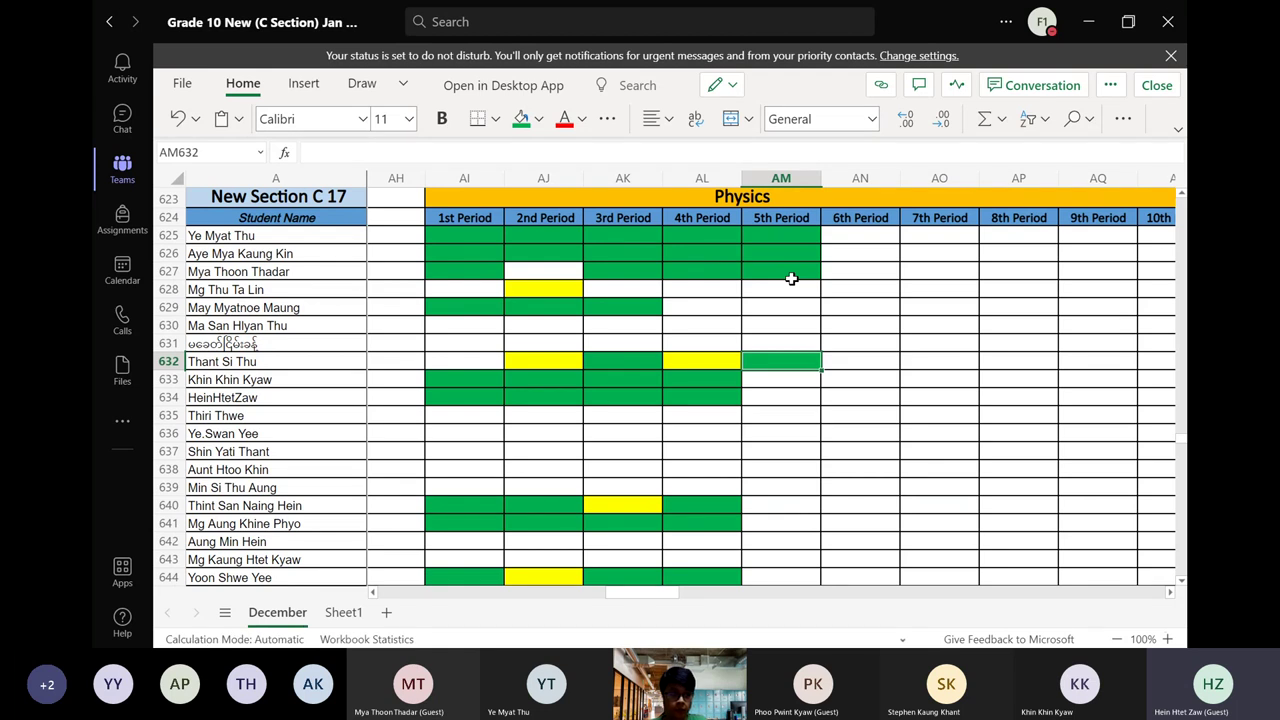
key(Down)
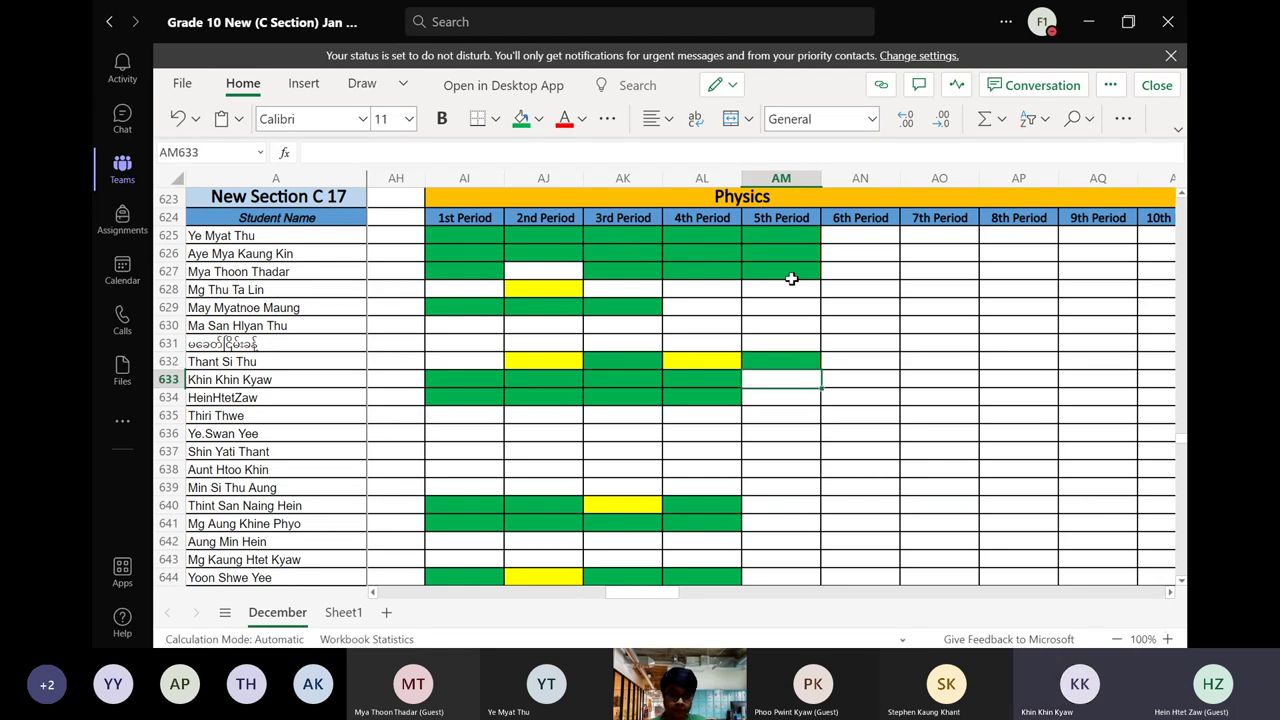
key(F4)
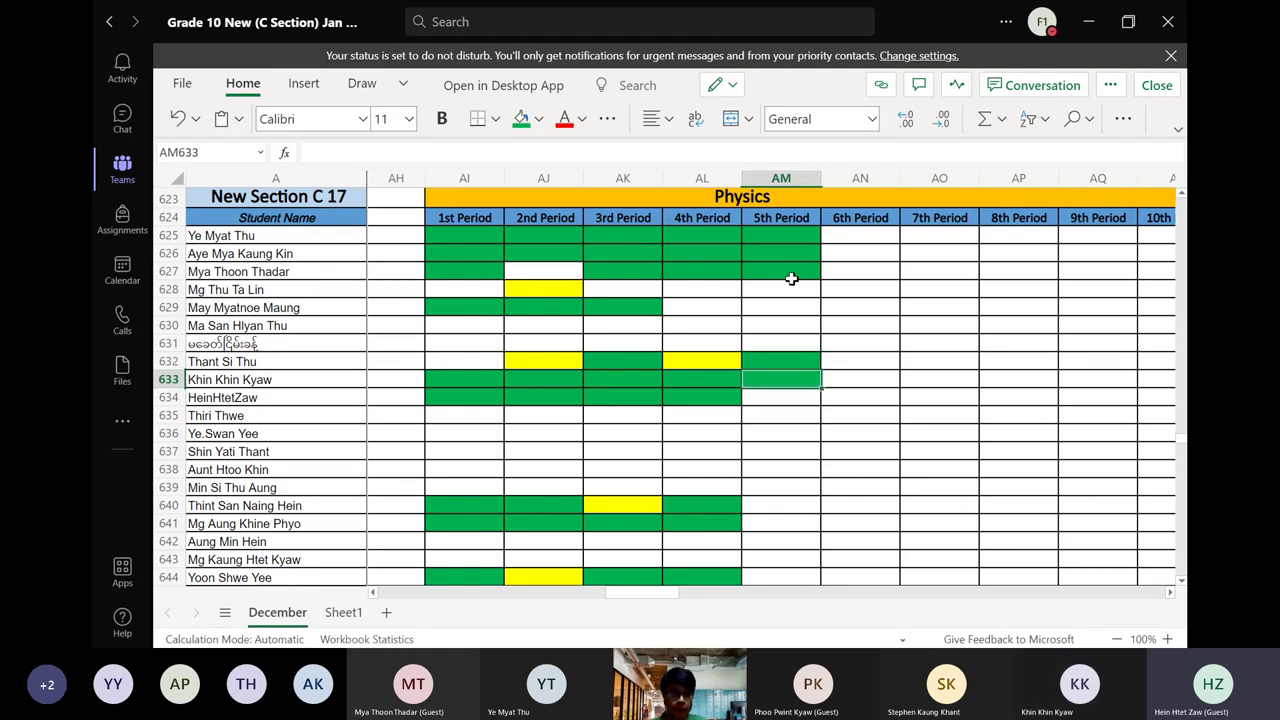
key(Down)
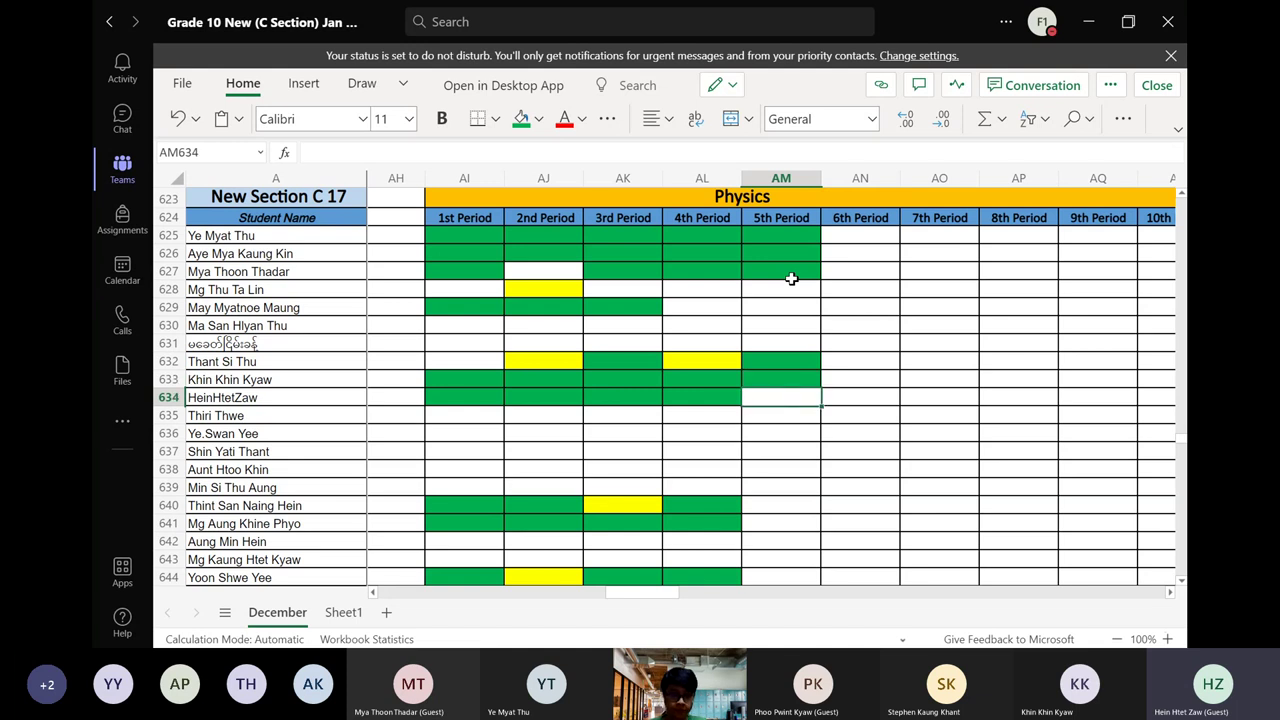
key(F4)
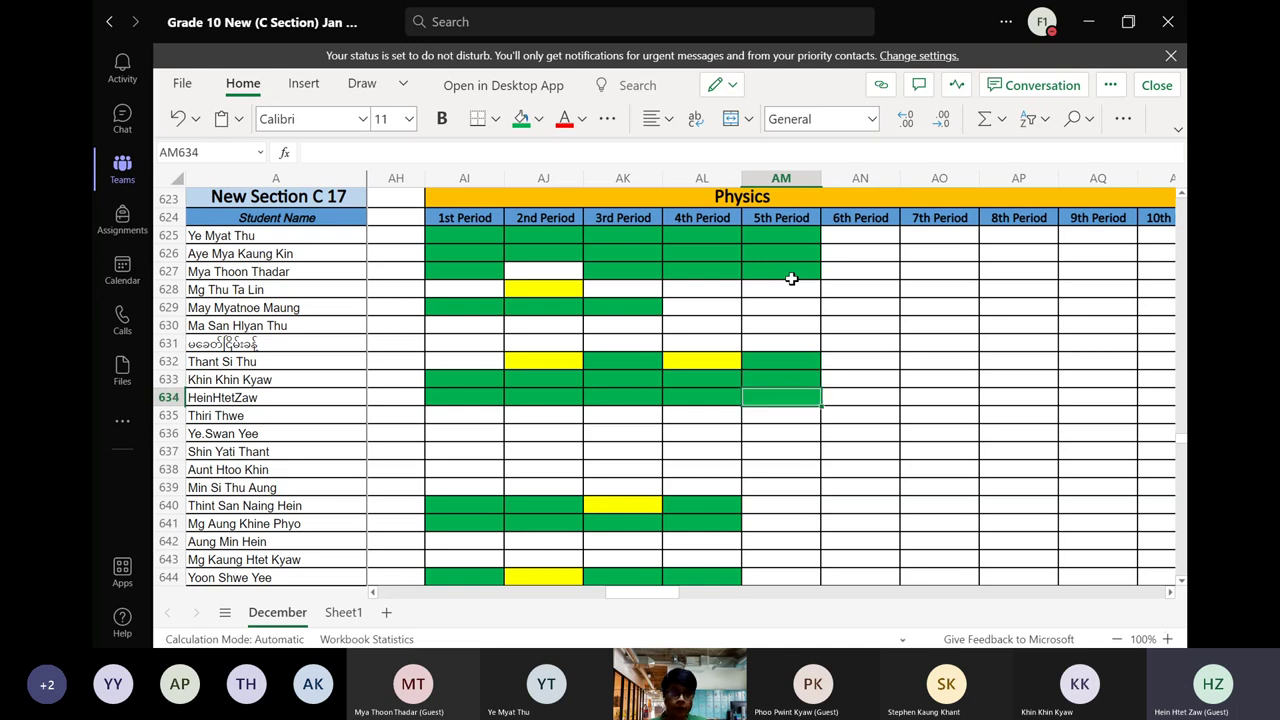
Skip rows 635 to 639 and repeat the green fill in the 5th Period cells AM640 and AM641.
key(Down)
key(Down)
key(Down)
key(Down)
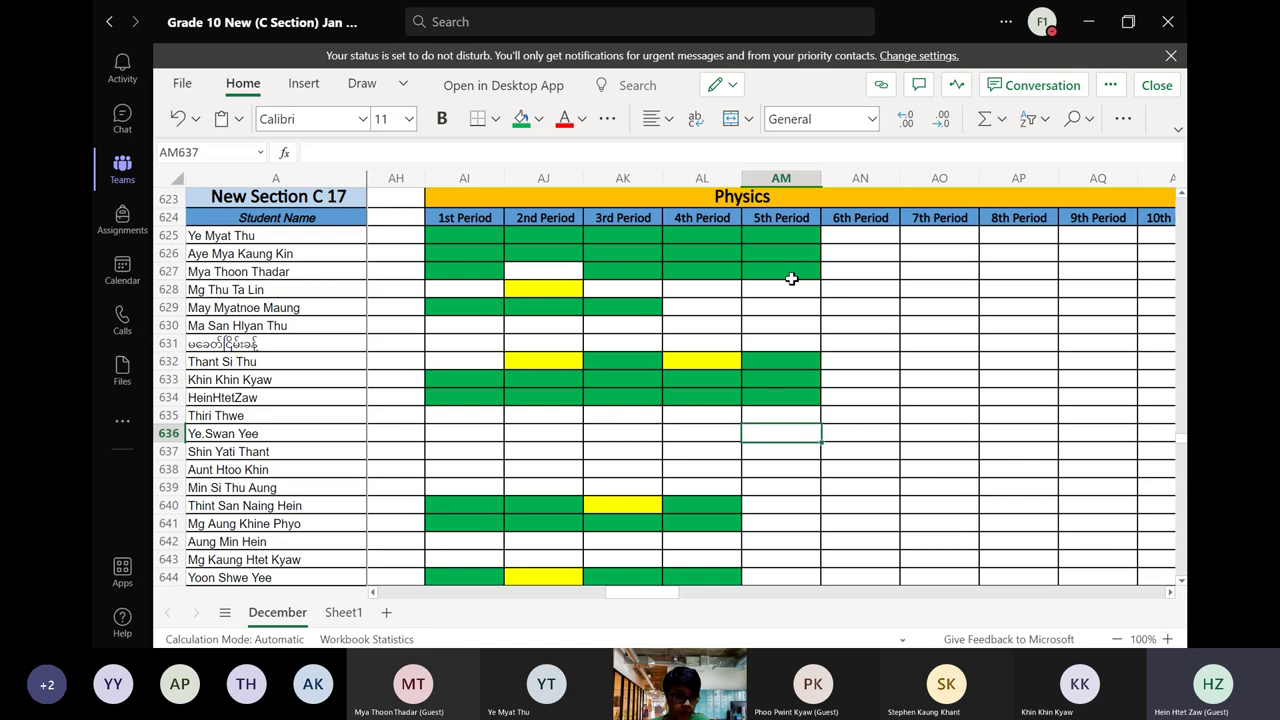
key(Down)
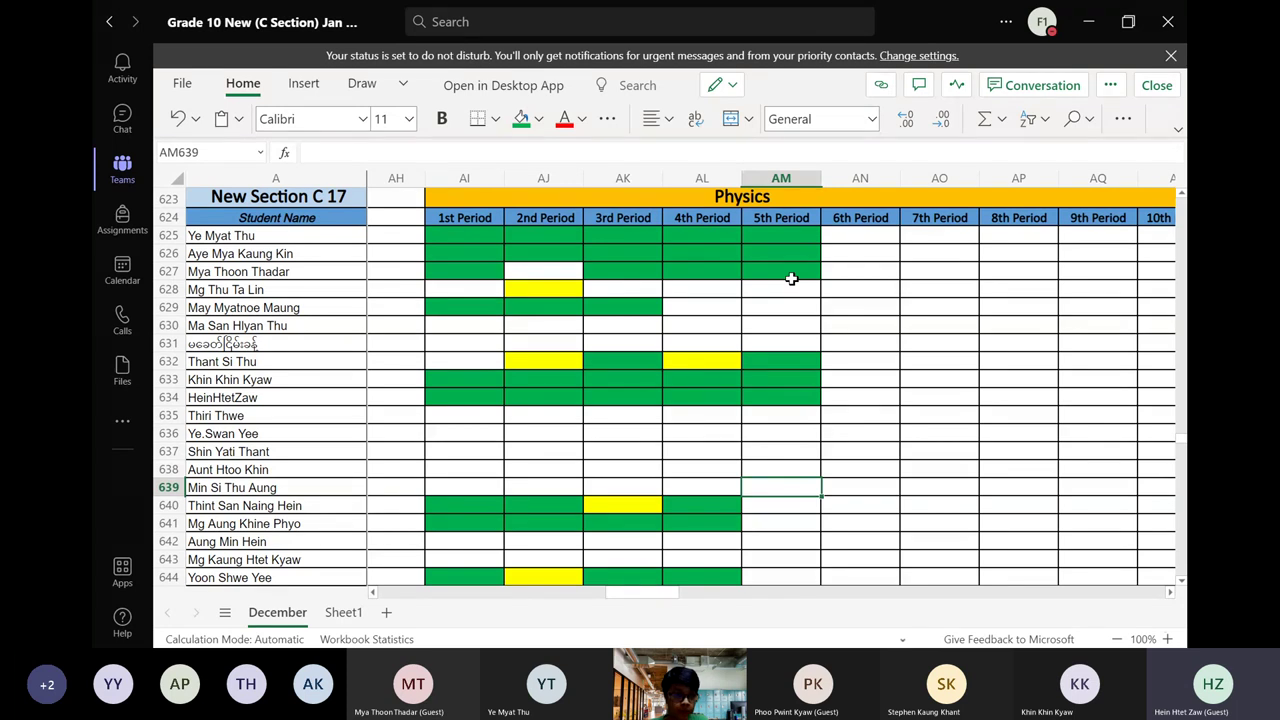
key(Down)
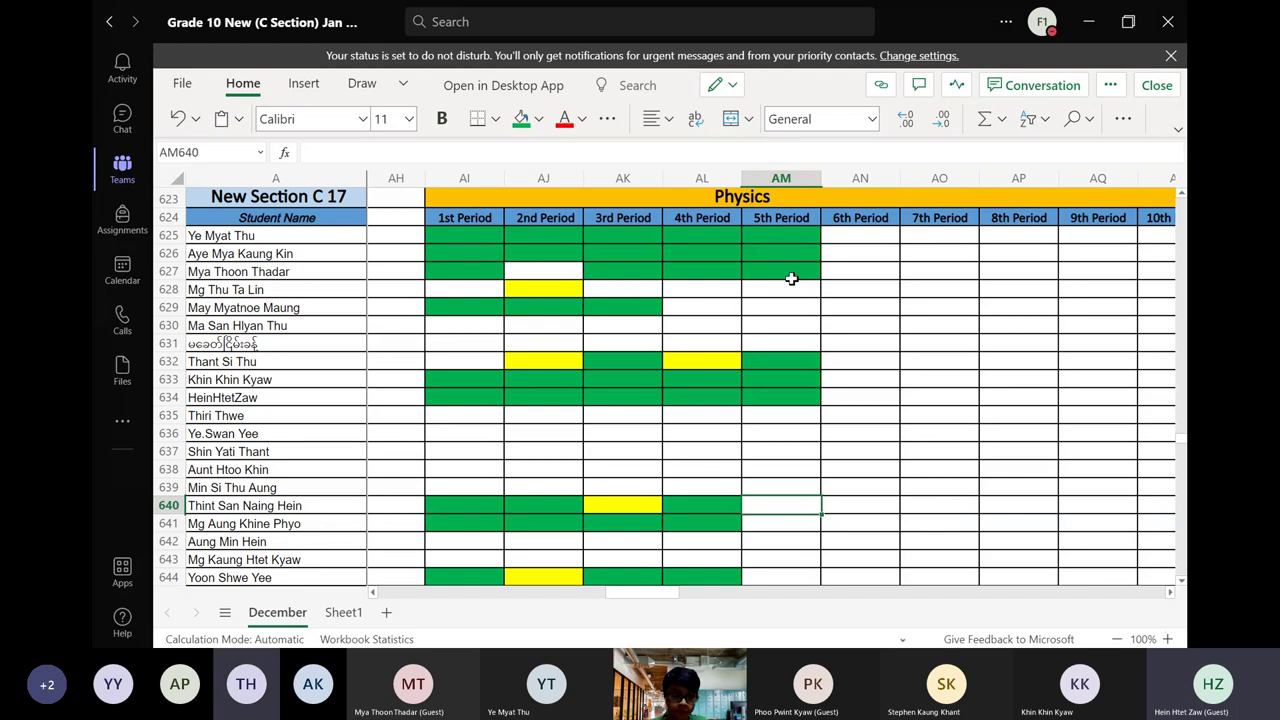
key(ctrl+y)
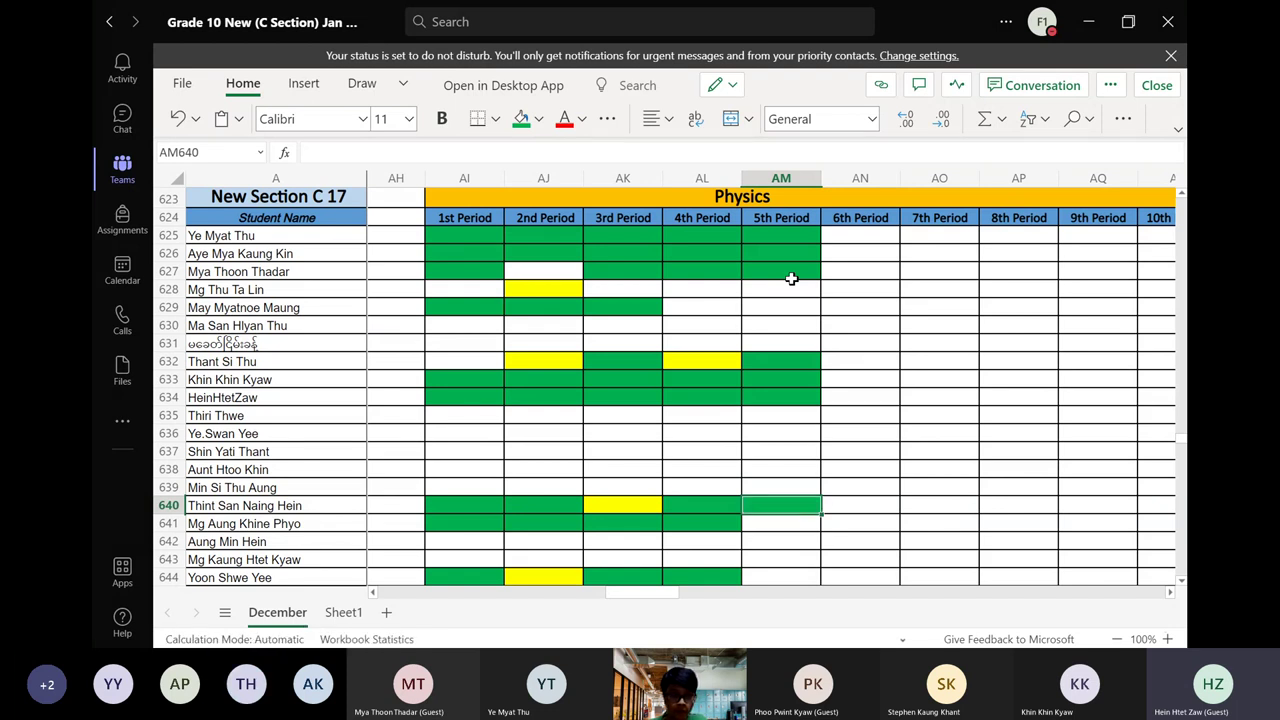
key(Down)
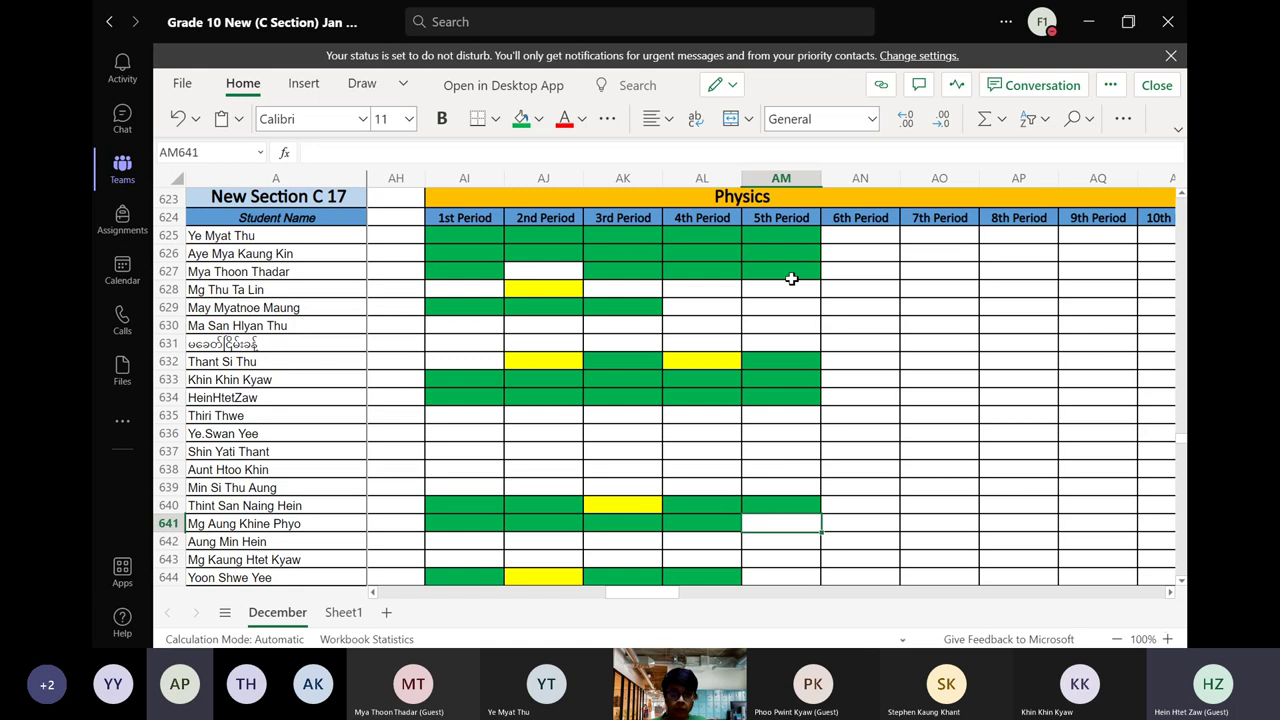
key(ctrl+y)
Skip rows 642 and 643 and repeat the green fill in the 5th Period cells AM644 and AM645.
key(Down)
key(Down)
key(Down)
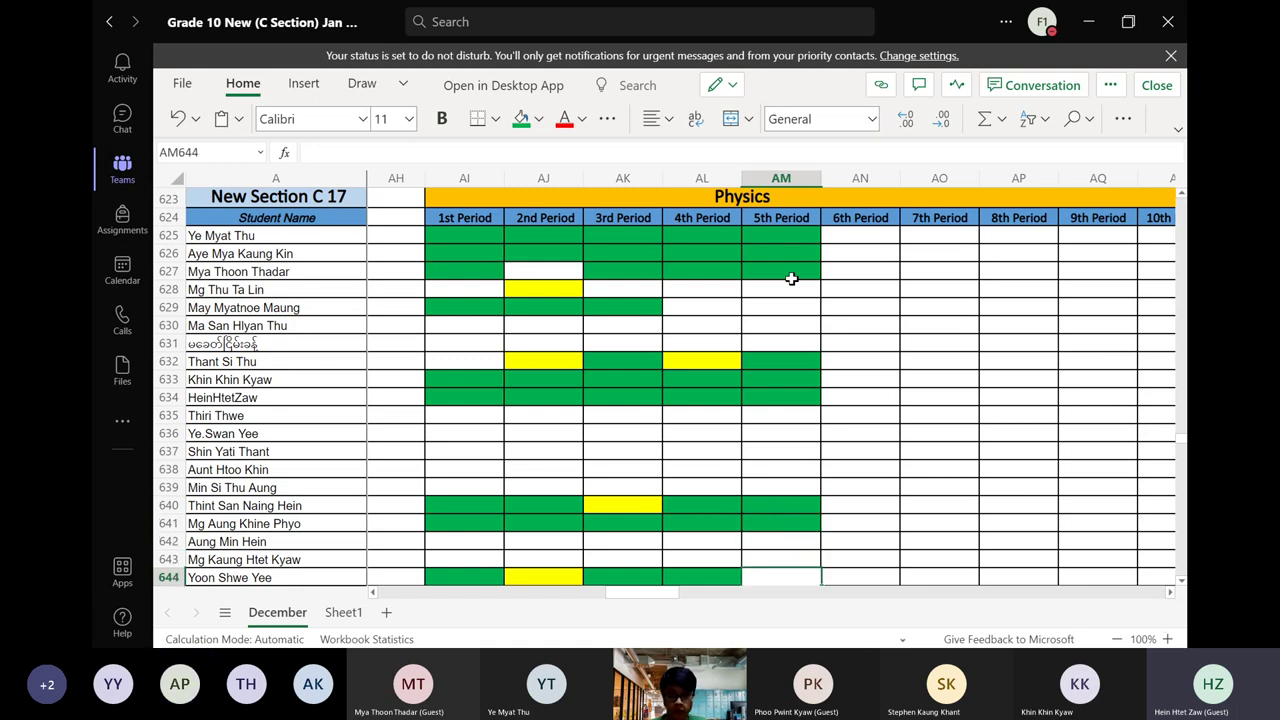
key(ctrl+y)
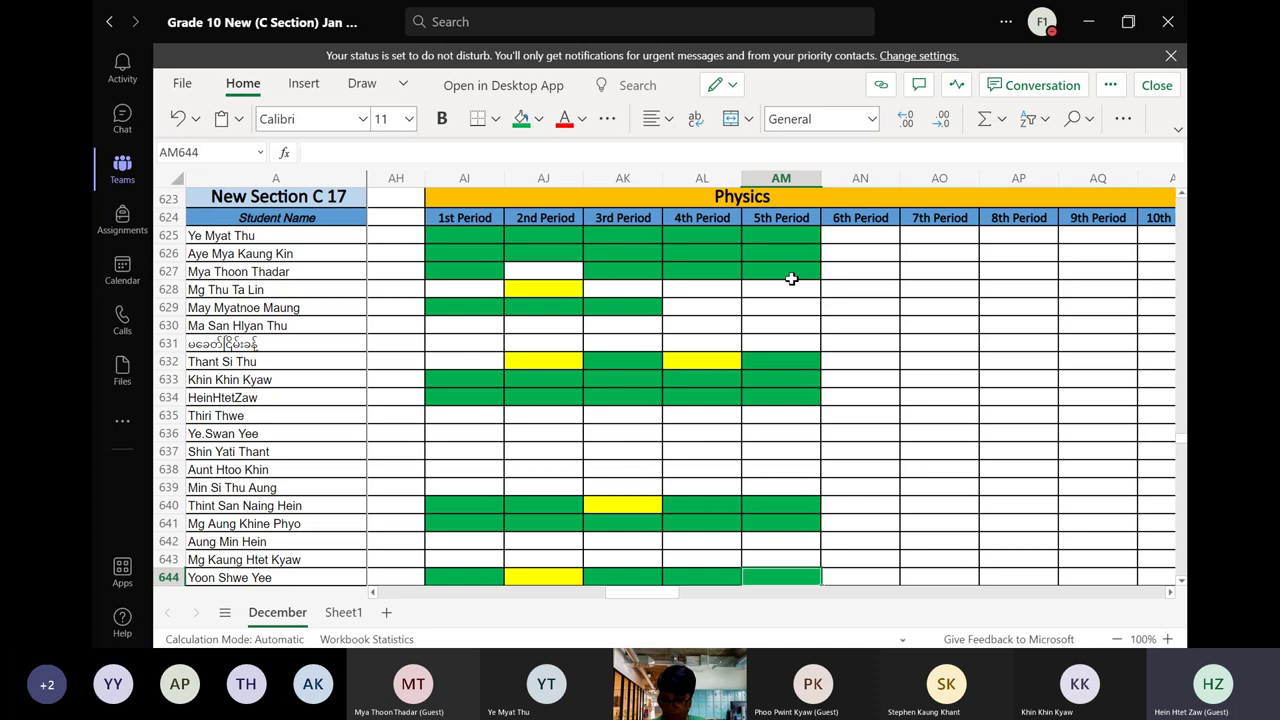
key(Down)
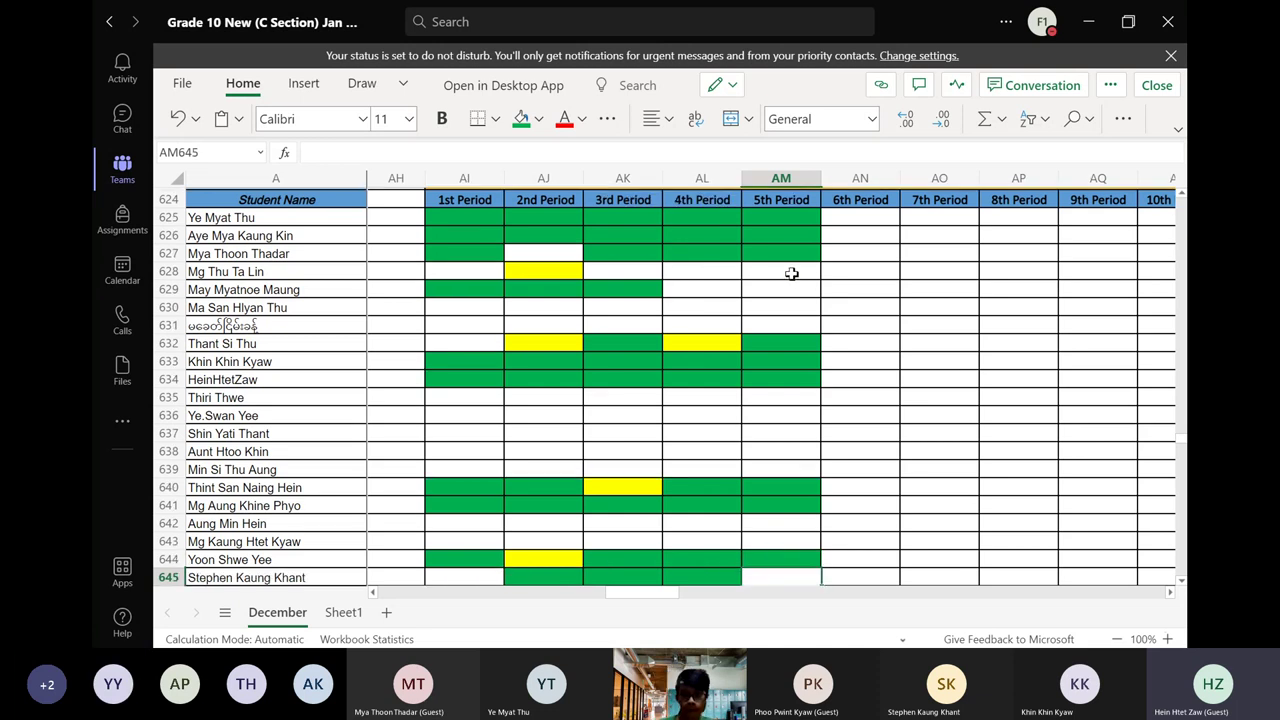
scroll(791, 271, down, 5)
key(ctrl+y)
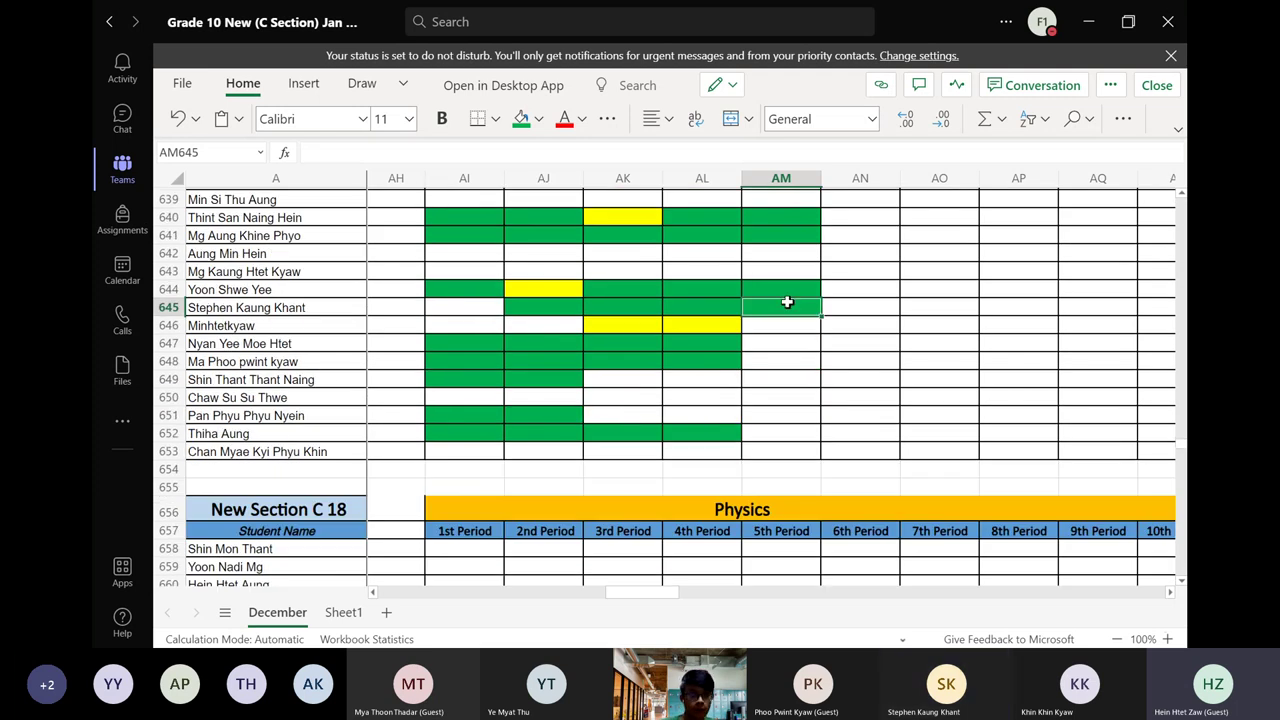
Fill the 5th Period cell AM646 with the standard yellow.
click(795, 325)
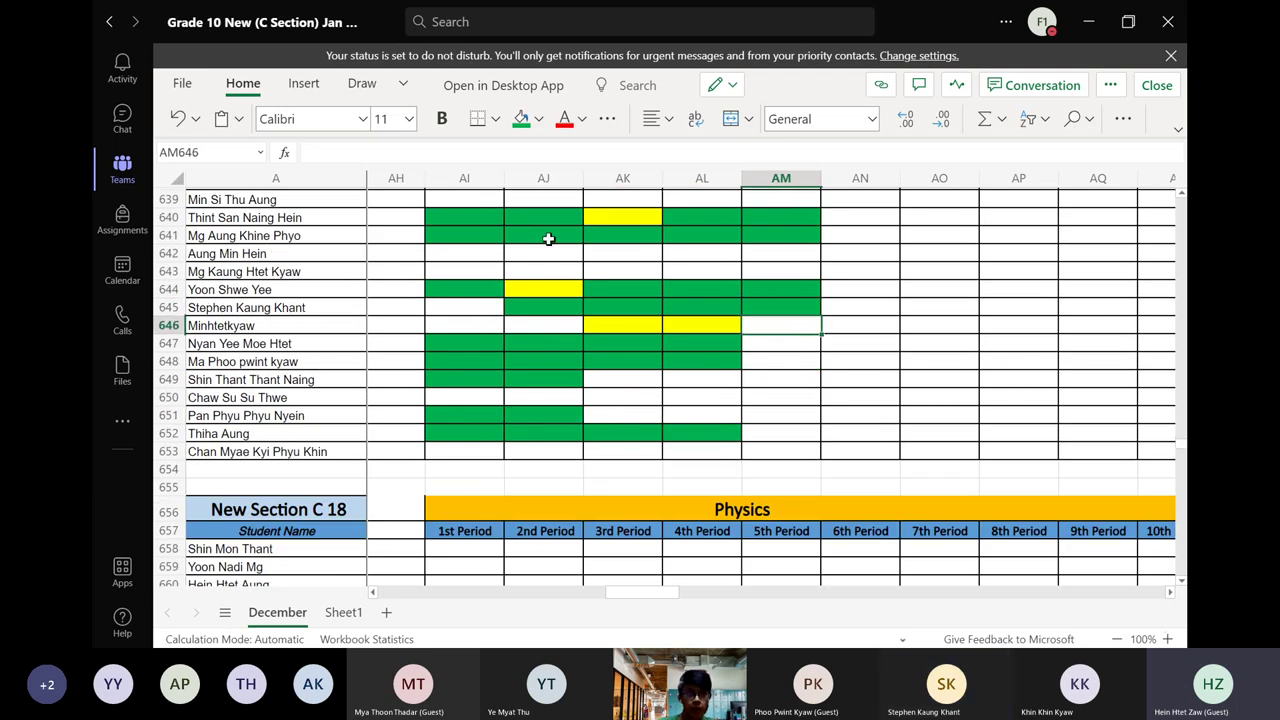
click(543, 119)
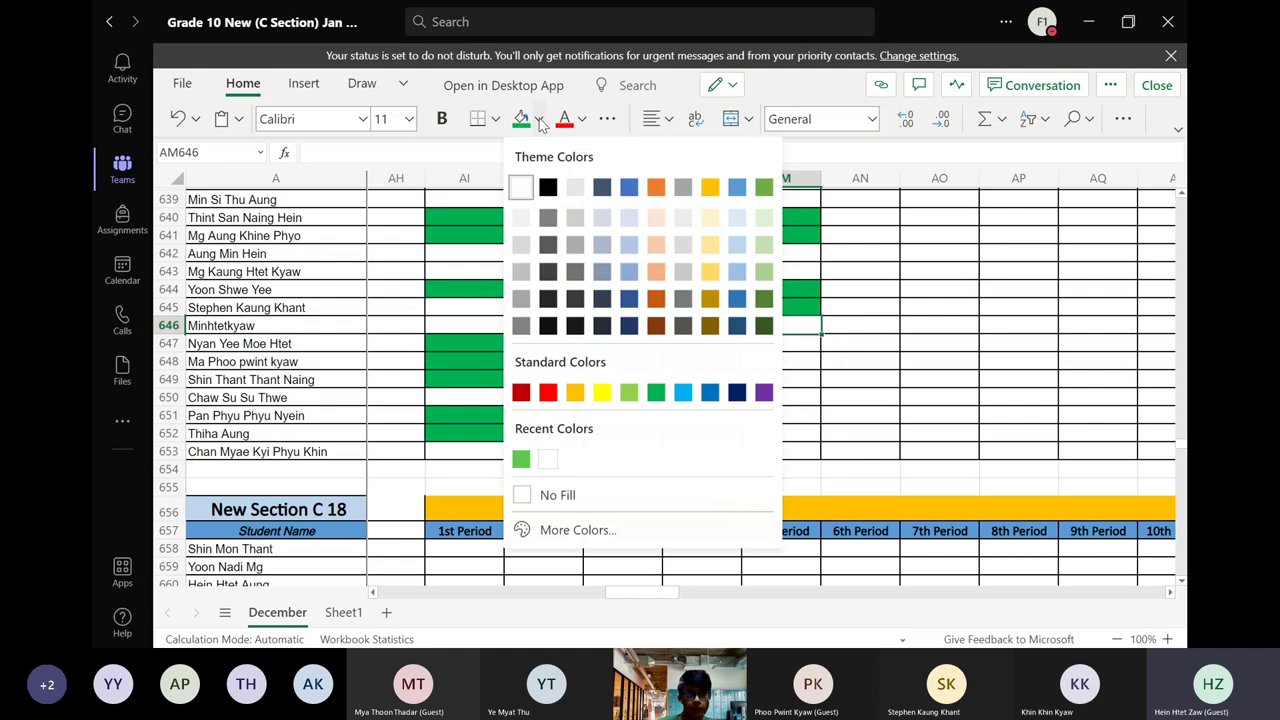
click(600, 390)
Leave AM647 unfilled and fill the 5th Period cell AM648 with green.
click(803, 344)
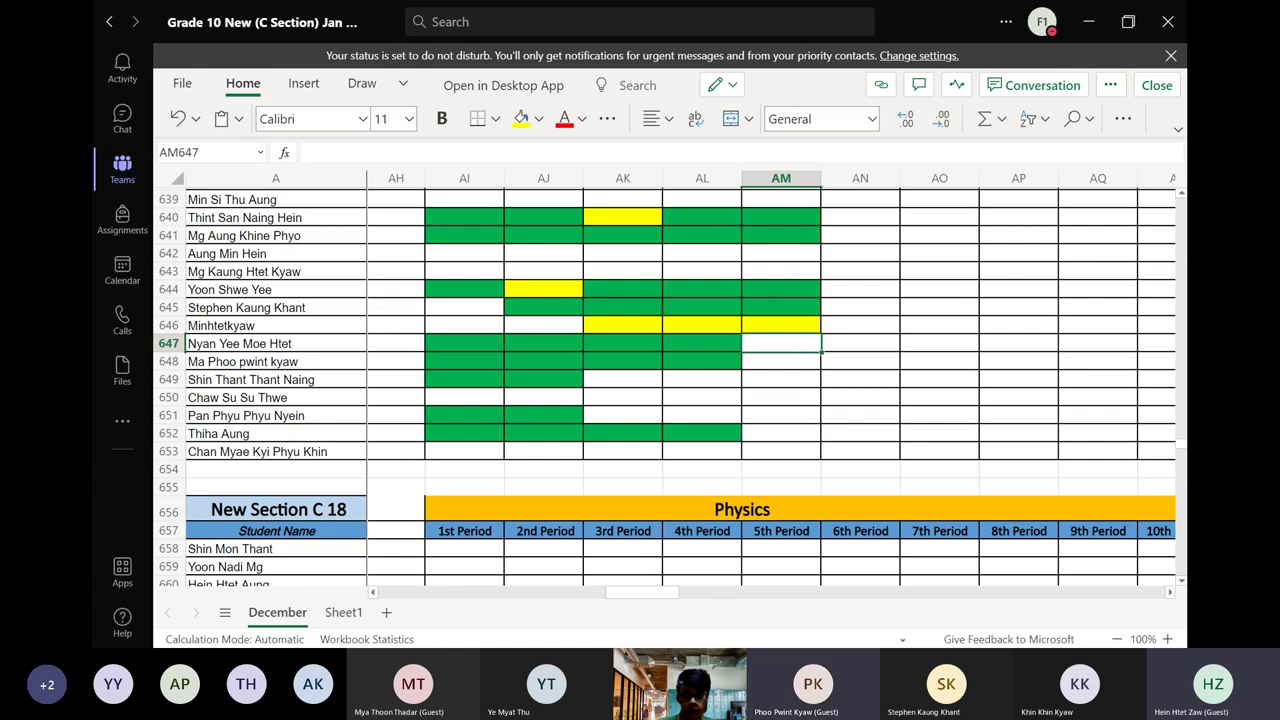
click(778, 360)
key(ctrl+y)
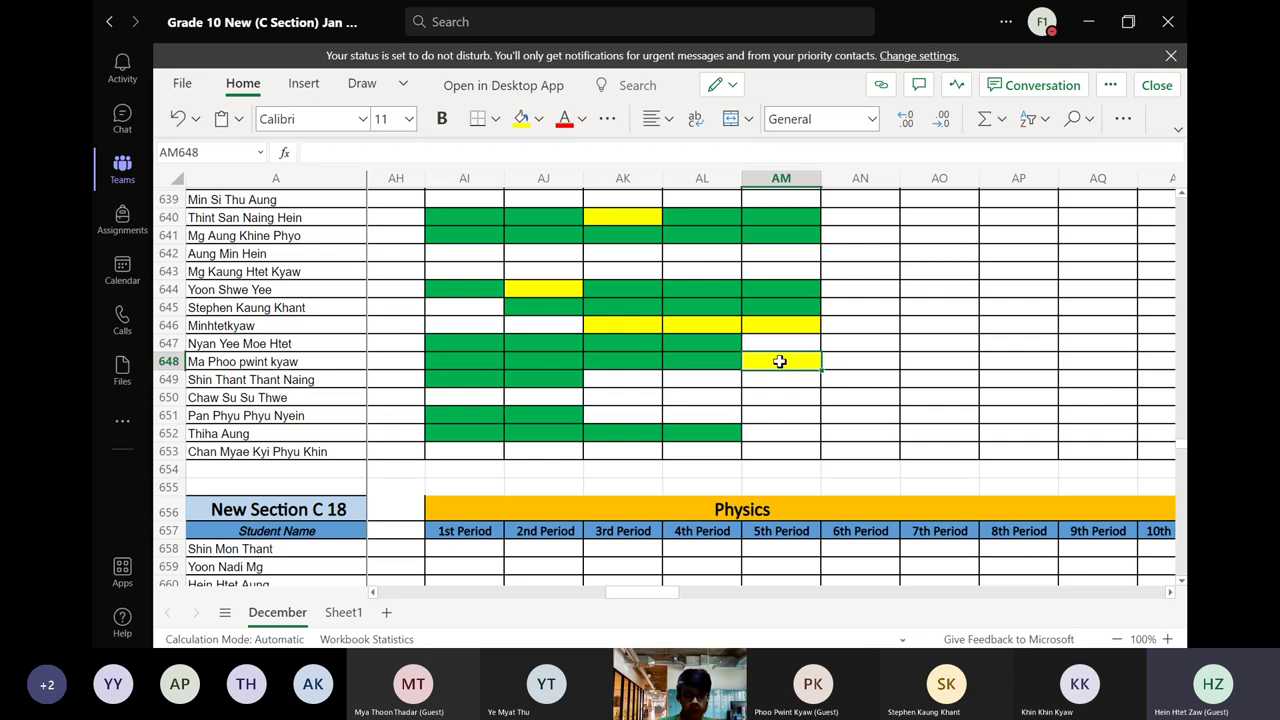
click(540, 119)
click(637, 383)
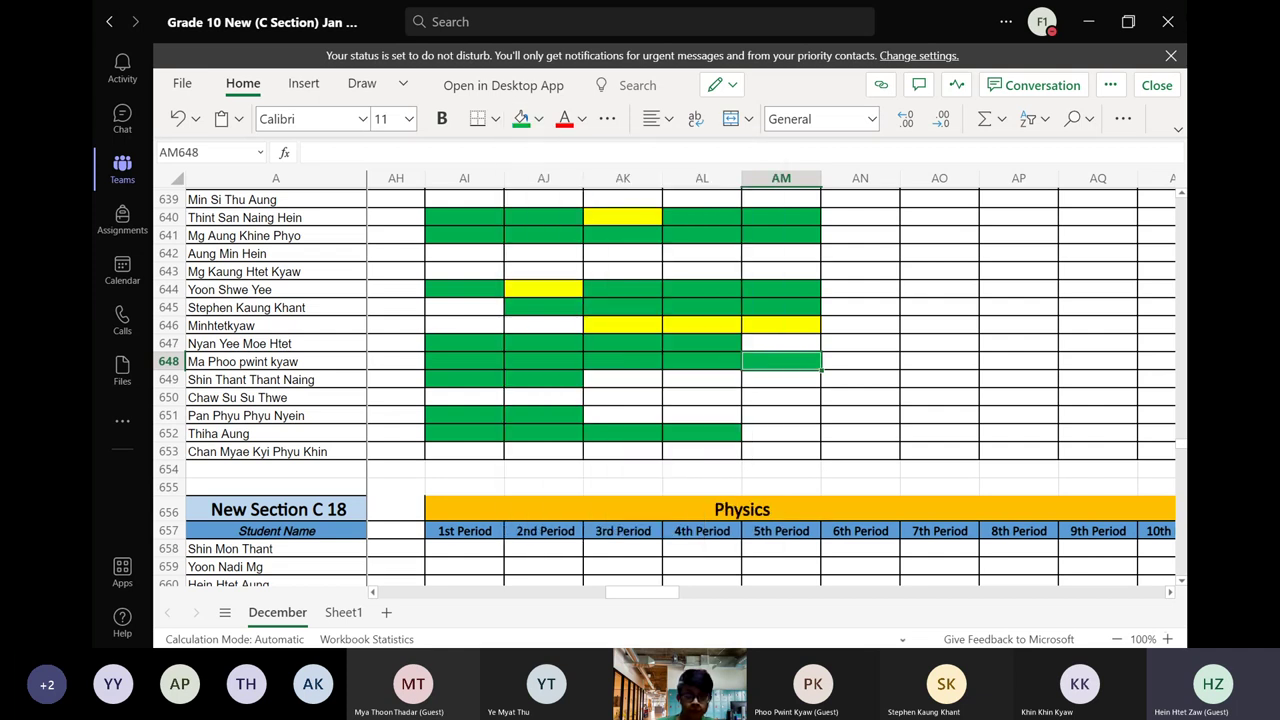
Leave the 5th Period cells AM649 to AM651 unfilled and repeat the green fill in AM652.
click(794, 377)
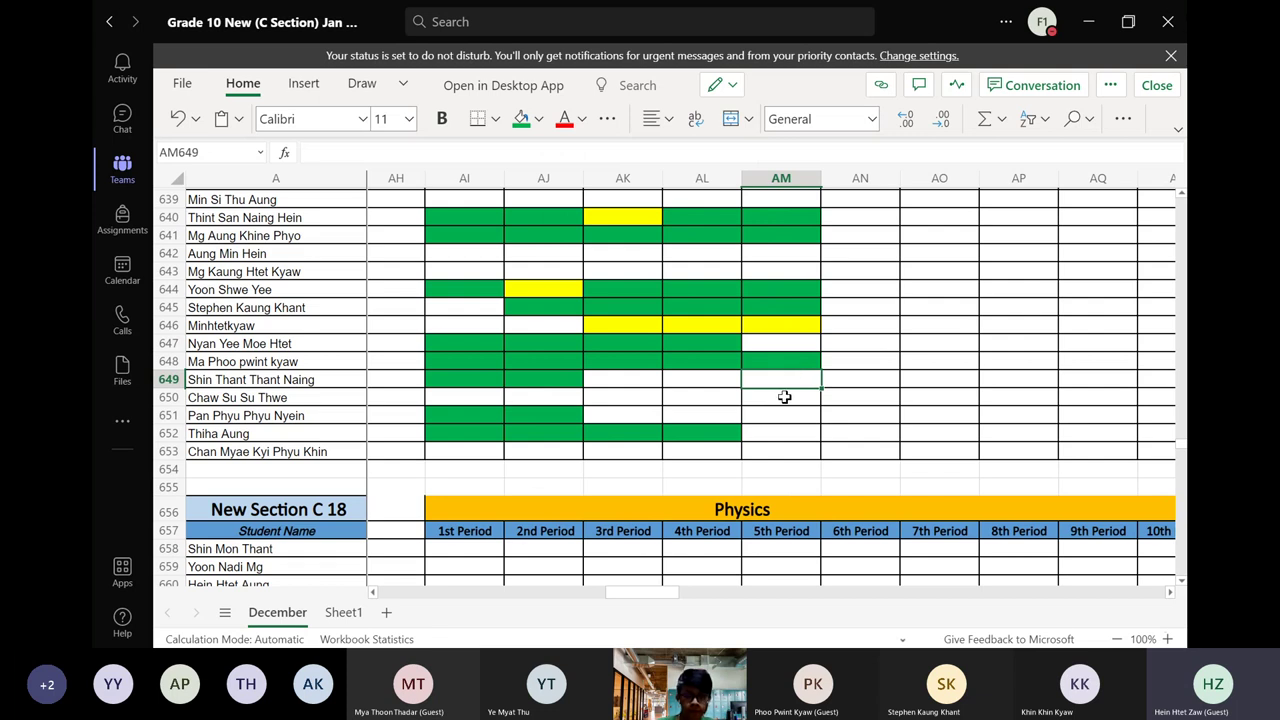
click(784, 398)
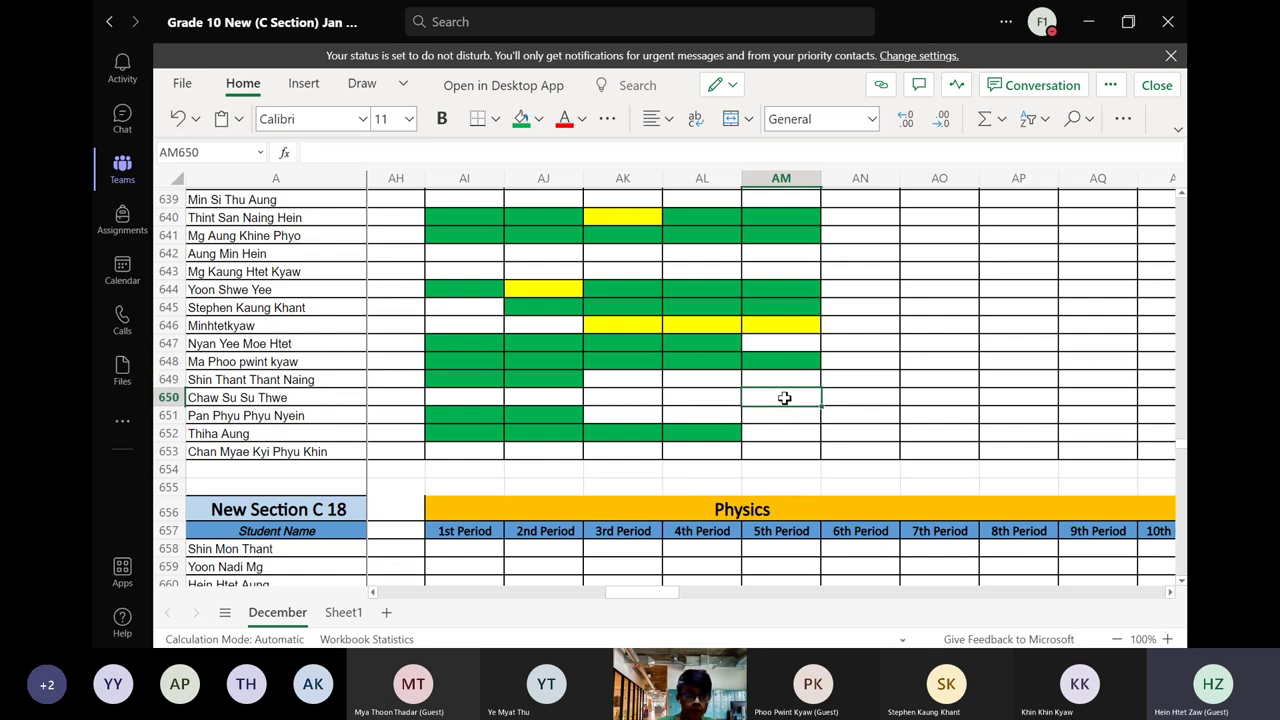
click(793, 414)
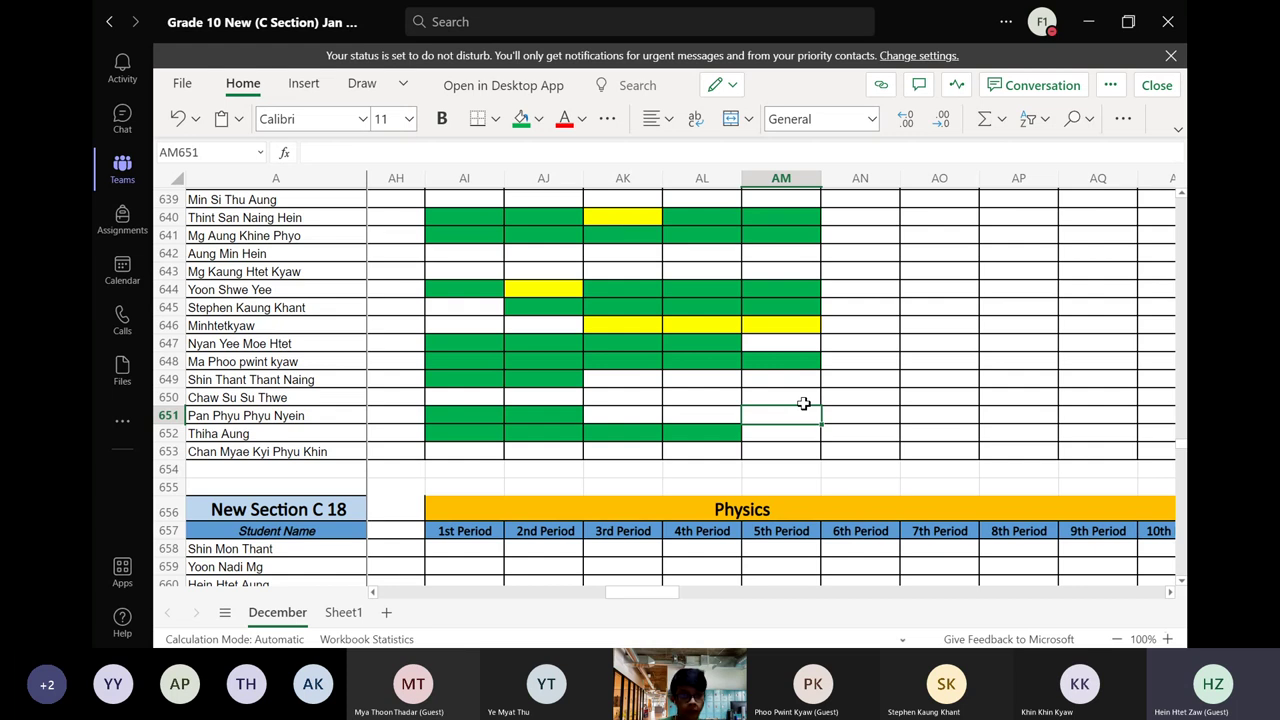
click(801, 432)
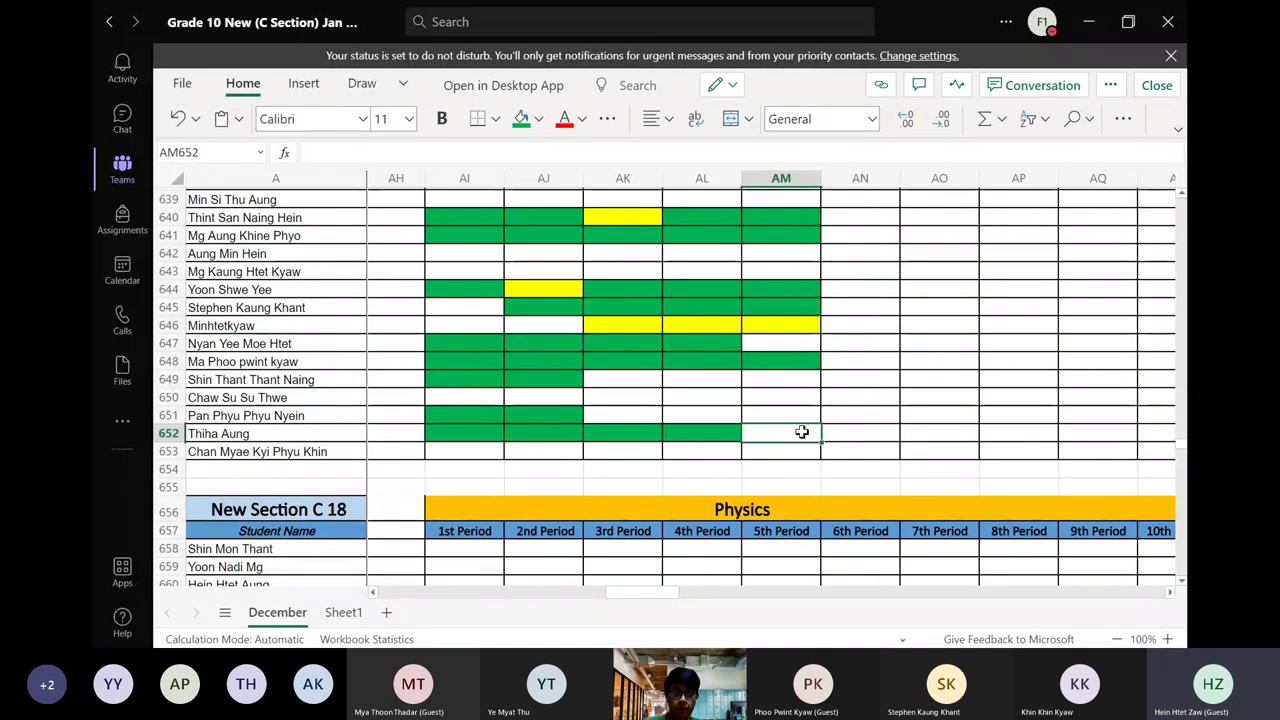
key(F4)
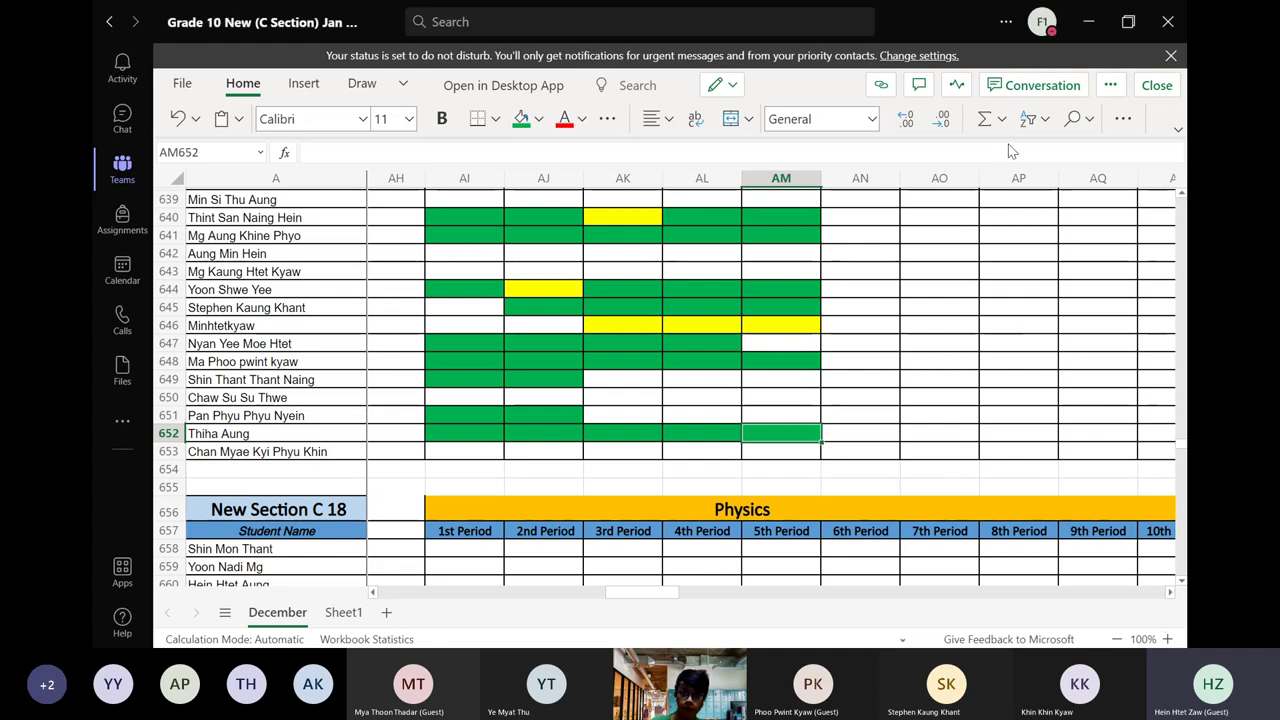
Review the coloured 5th Period cells of New Section C 17 from AM648 up to AM625.
click(799, 363)
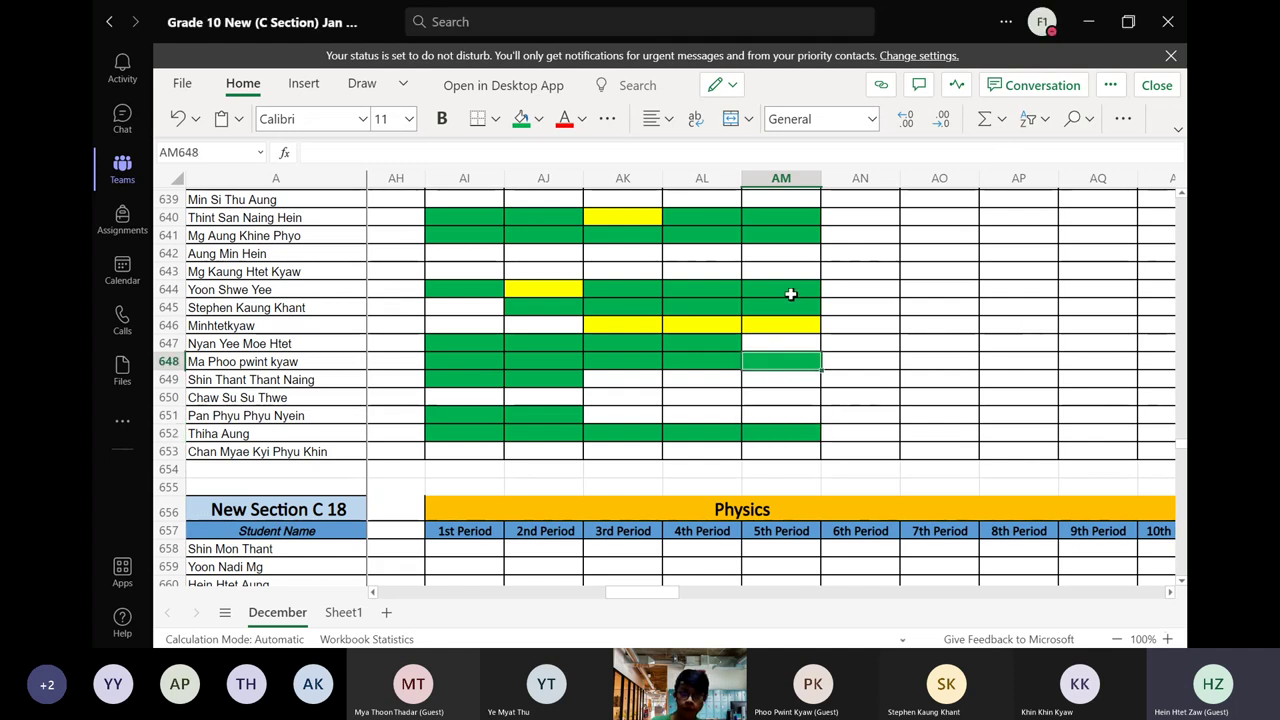
click(789, 292)
click(792, 222)
scroll(821, 379, up, 7)
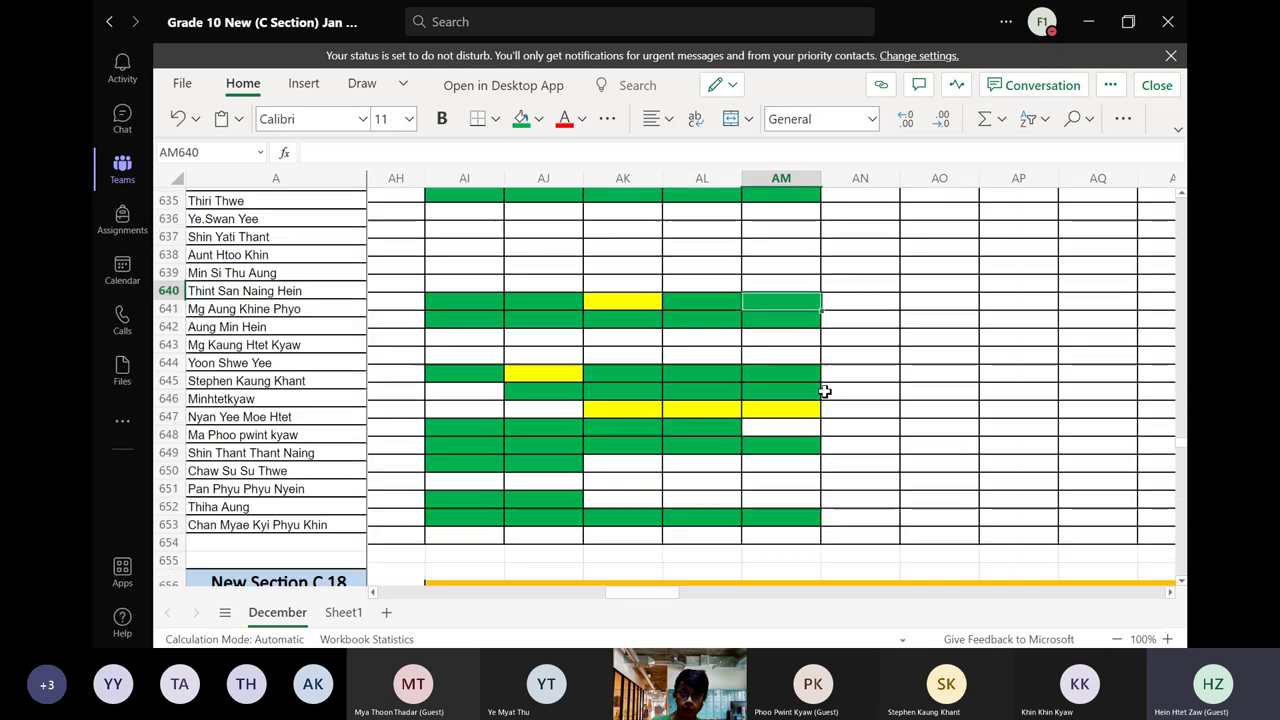
click(789, 472)
click(791, 452)
click(791, 434)
click(790, 348)
click(789, 327)
click(789, 309)
scroll(791, 360, down, 5)
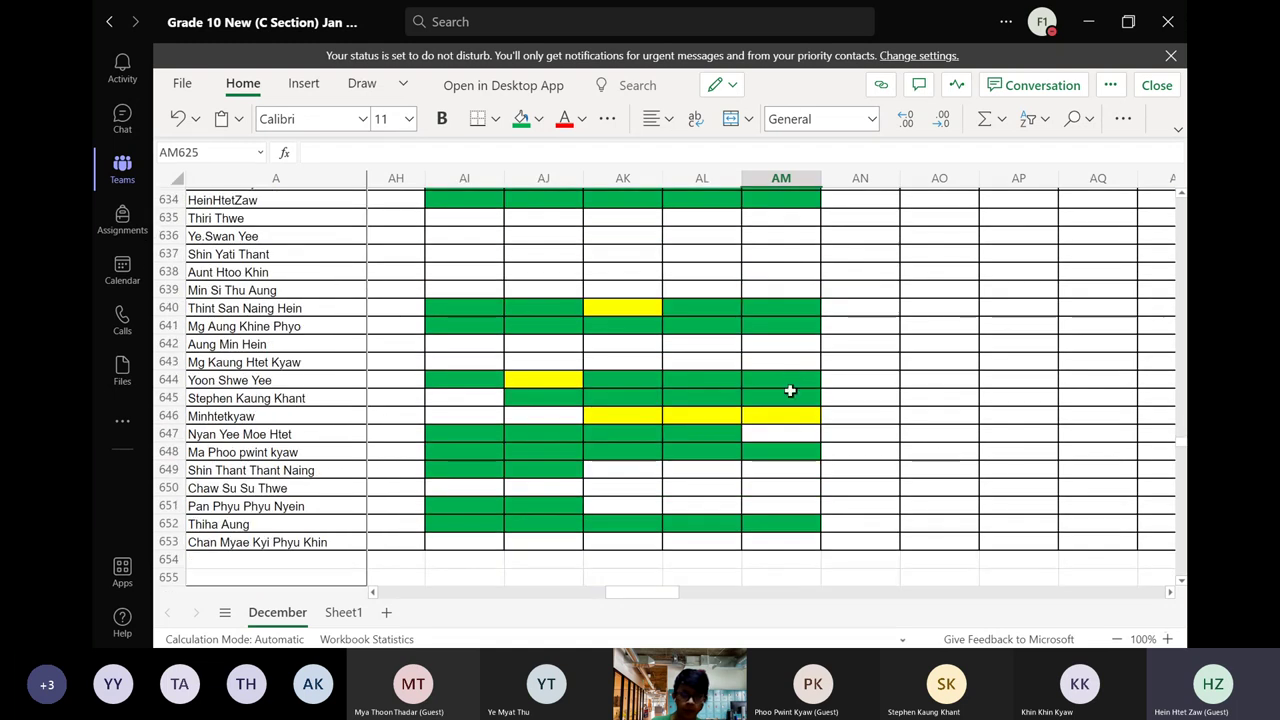
Fill the skipped 5th Period cell AM647 with the same green and recheck the section's list.
click(793, 433)
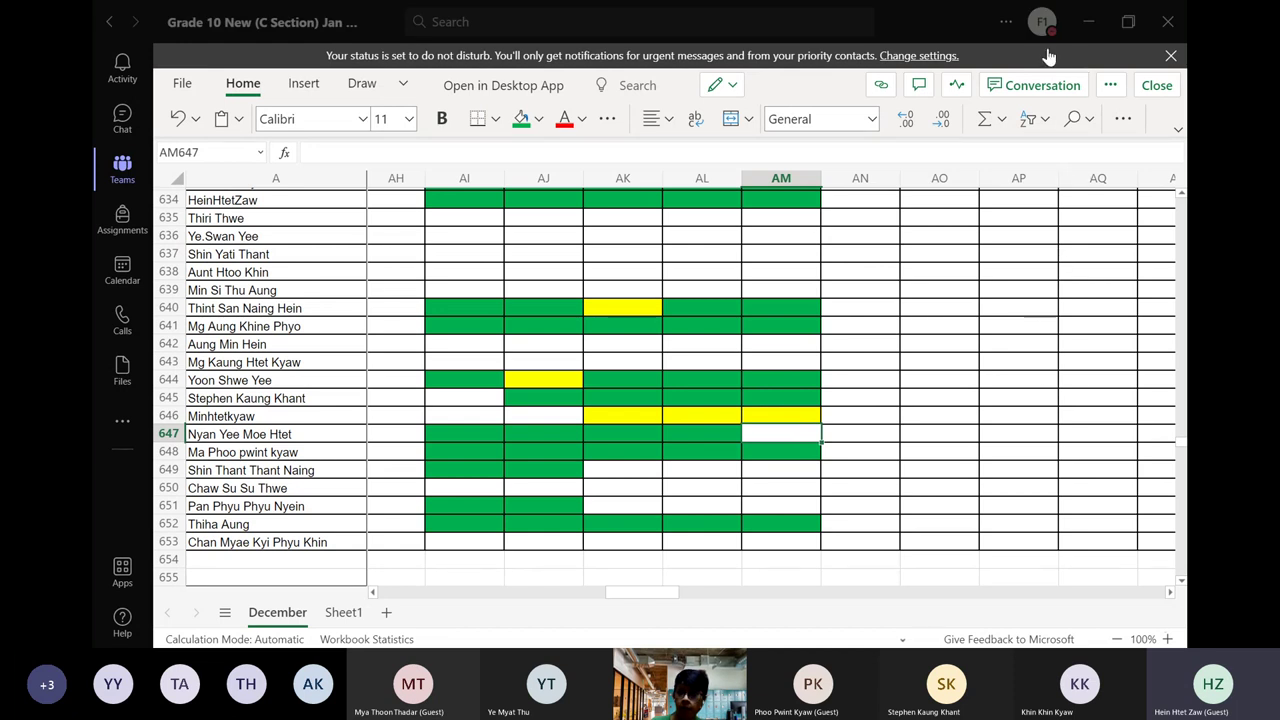
scroll(833, 422, up, 5)
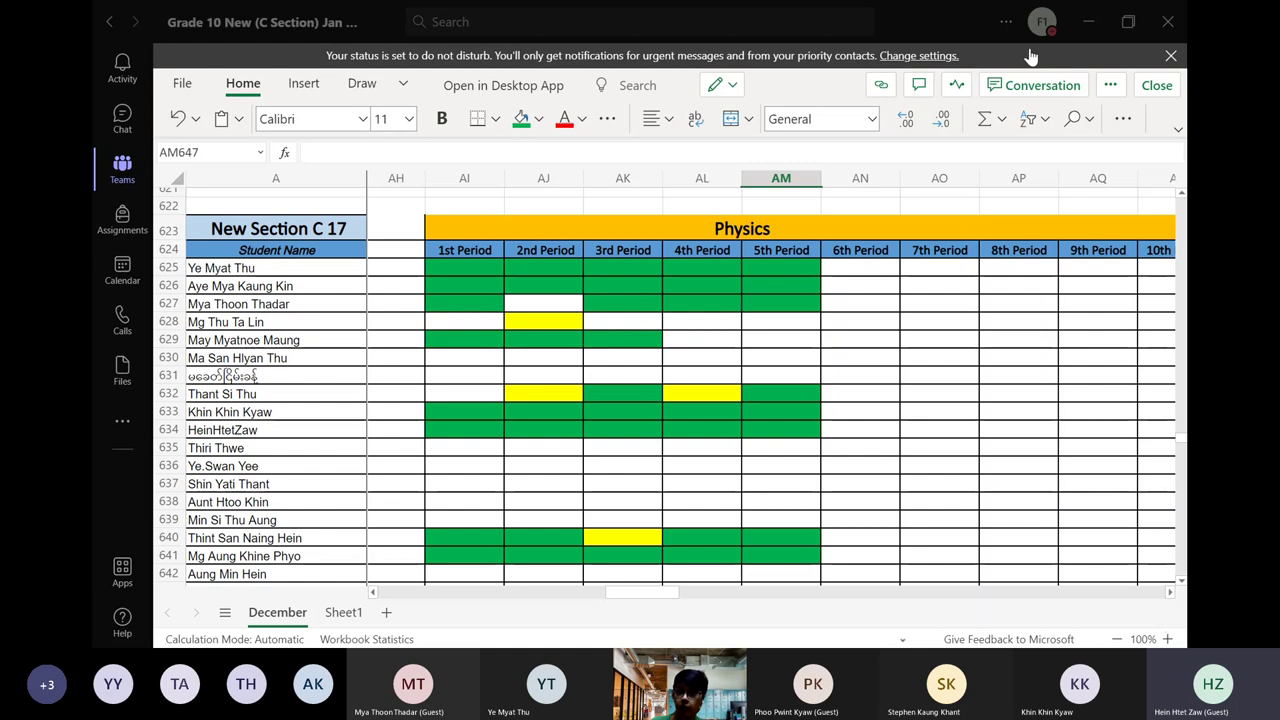
scroll(840, 463, down, 5)
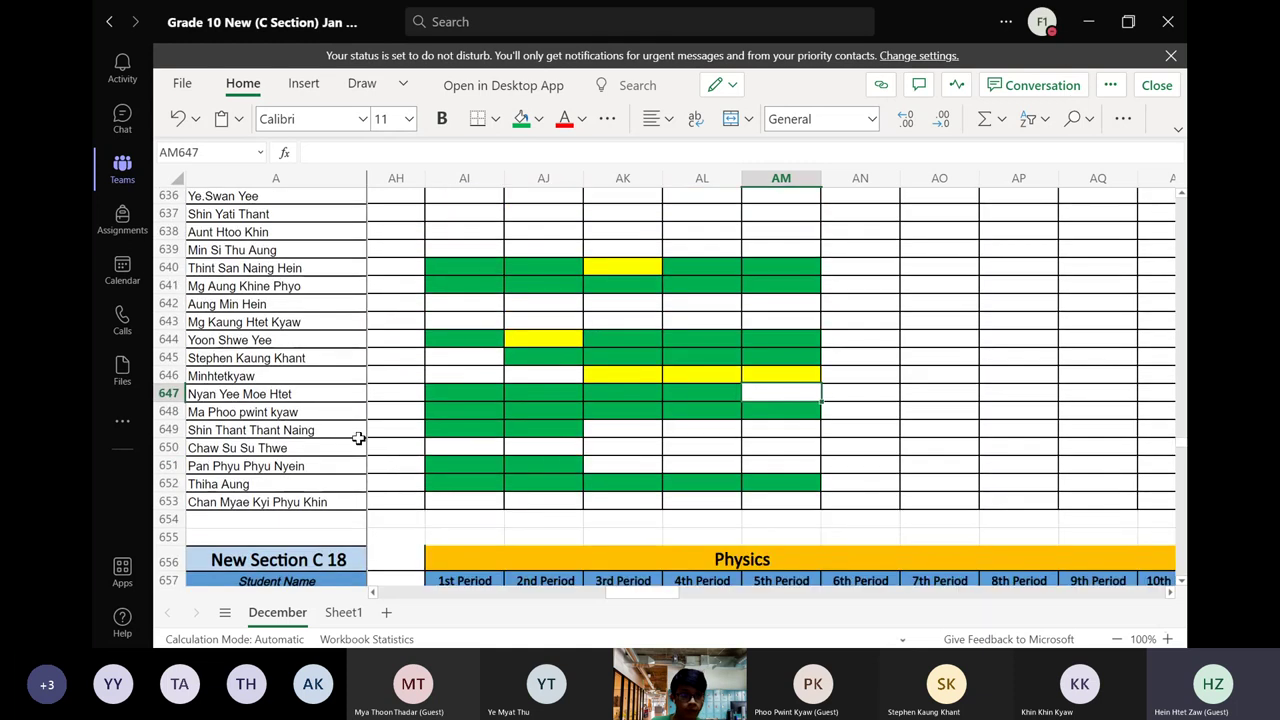
key(ctrl+y)
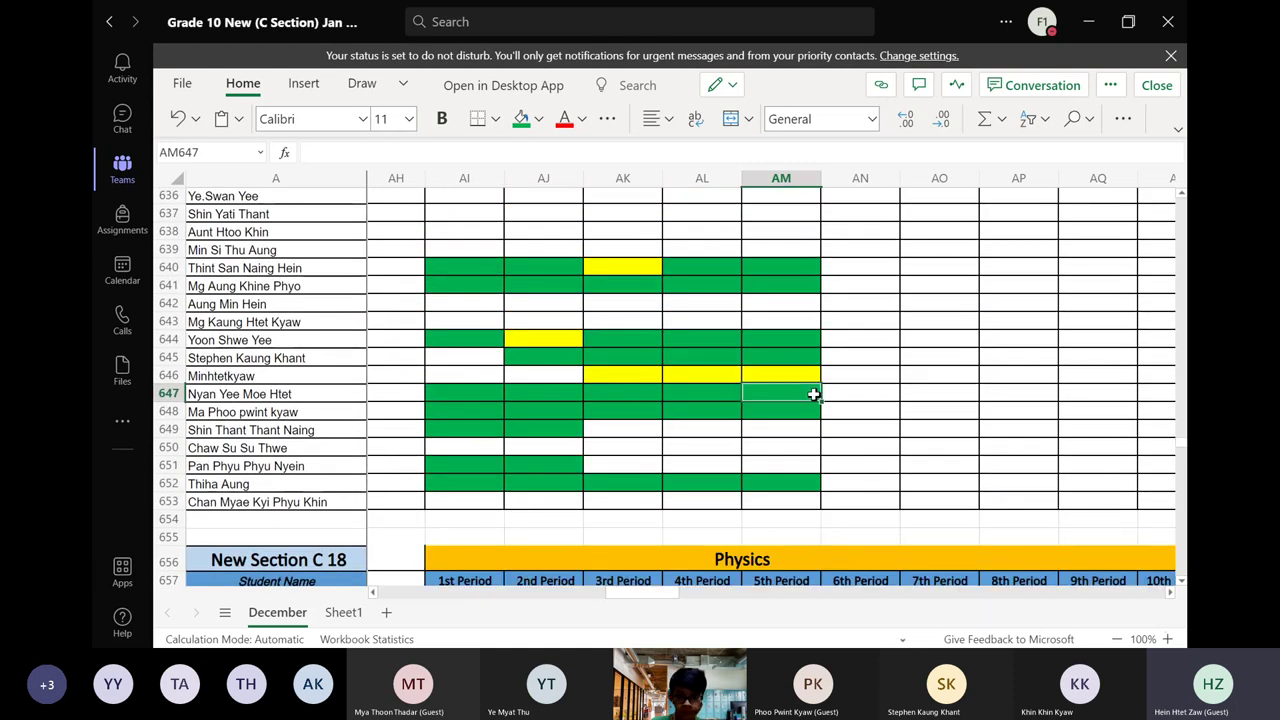
click(893, 387)
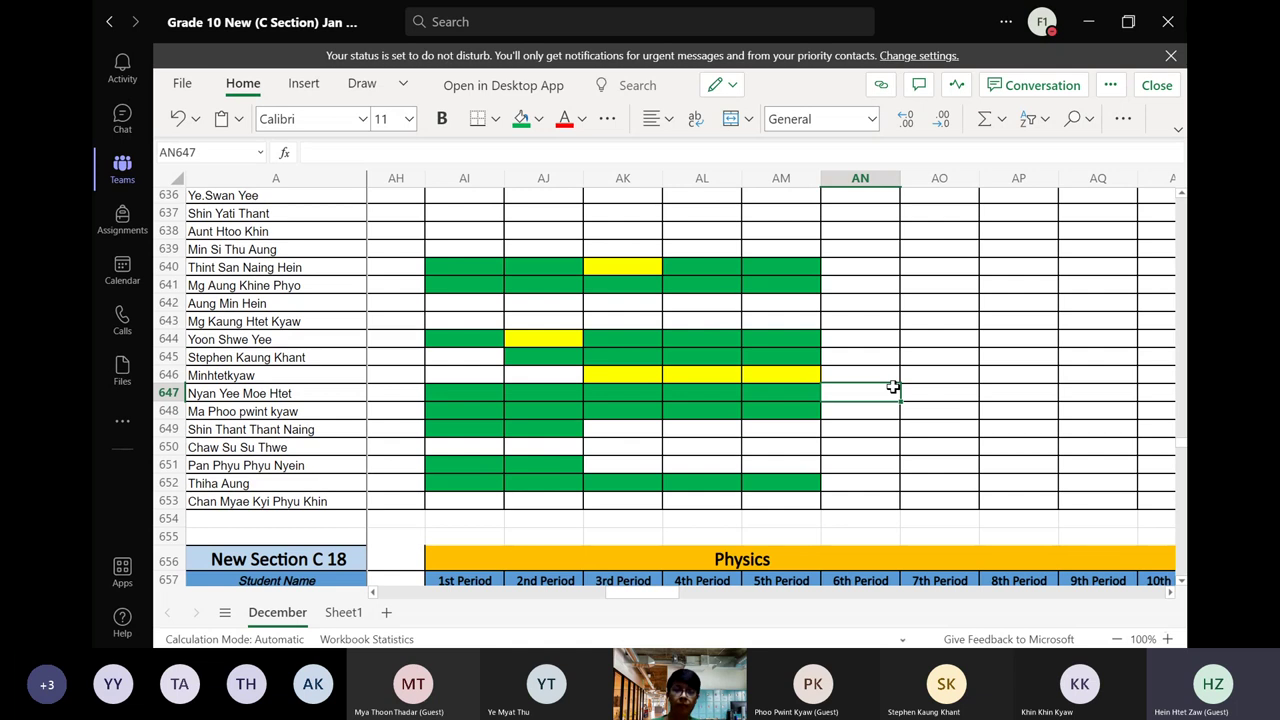
scroll(890, 380, up, 5)
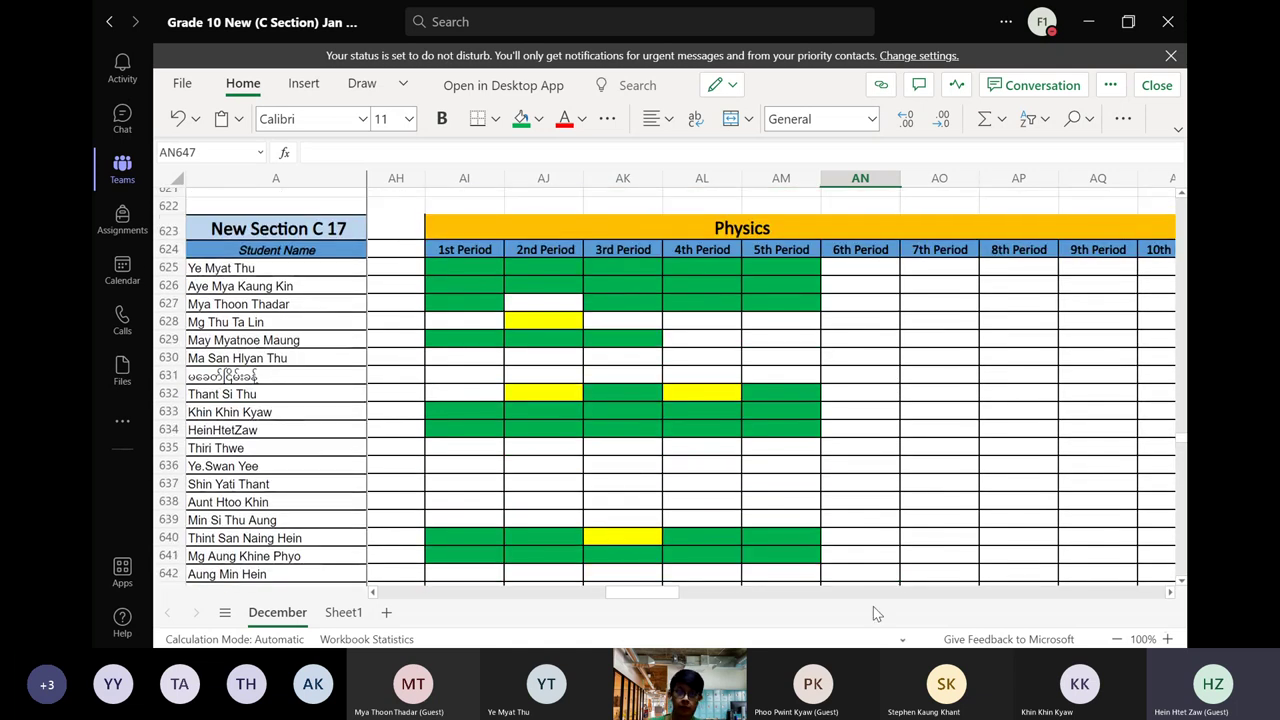